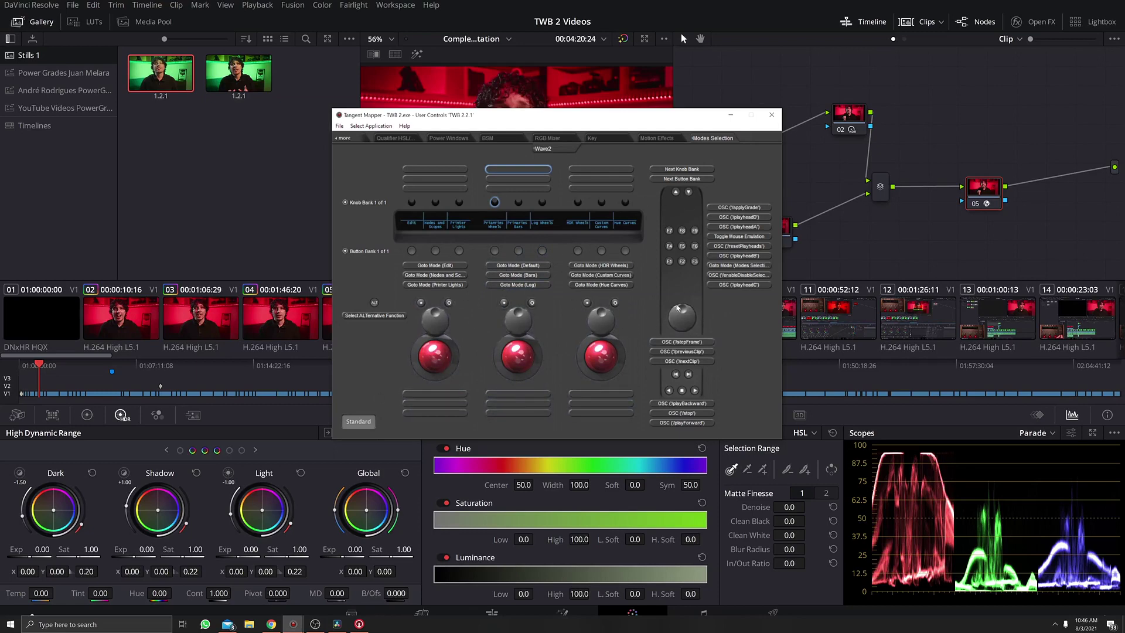
Inspect the Wave2 mappings of function buttons F1, F2, F3, F5, F6, F7 and F9 in Modes Selection mode.
click(682, 261)
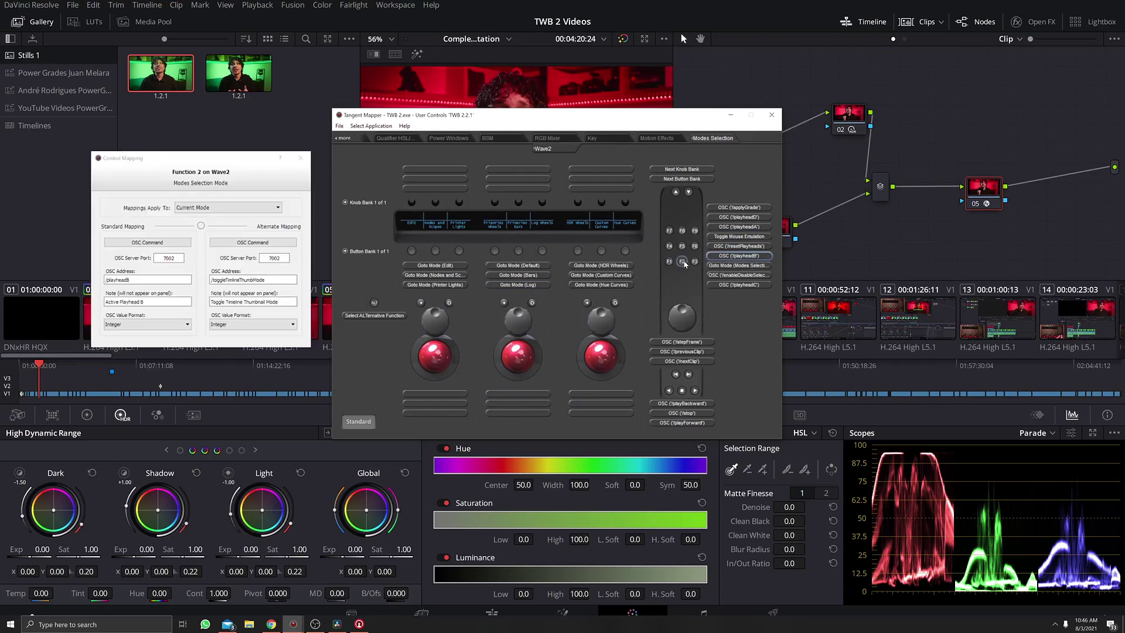
click(694, 247)
click(670, 231)
click(695, 231)
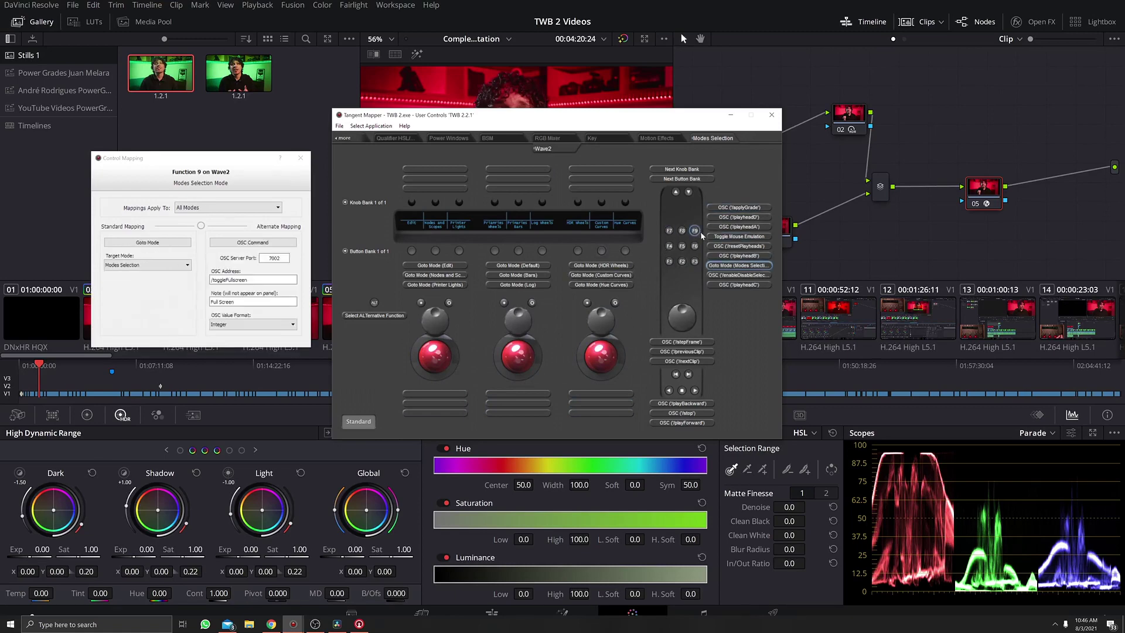
click(671, 263)
click(670, 230)
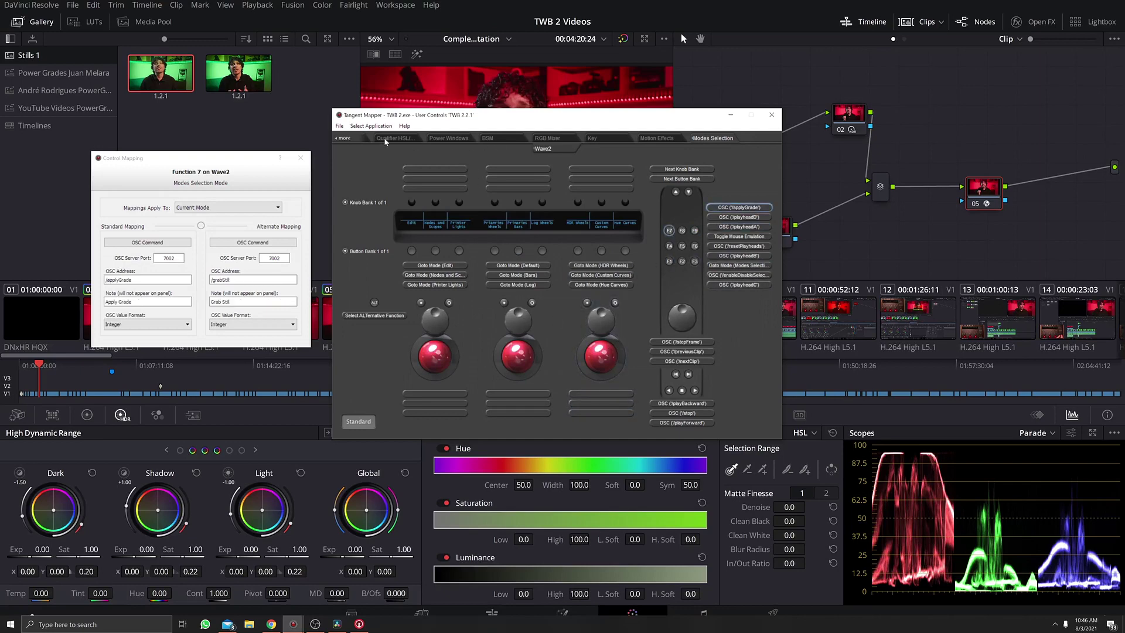
click(669, 261)
click(682, 261)
click(694, 261)
click(681, 246)
Examine the Edit mode mappings of function buttons F1 to F4, F6 and F7, including the selection and trim tools.
click(344, 139)
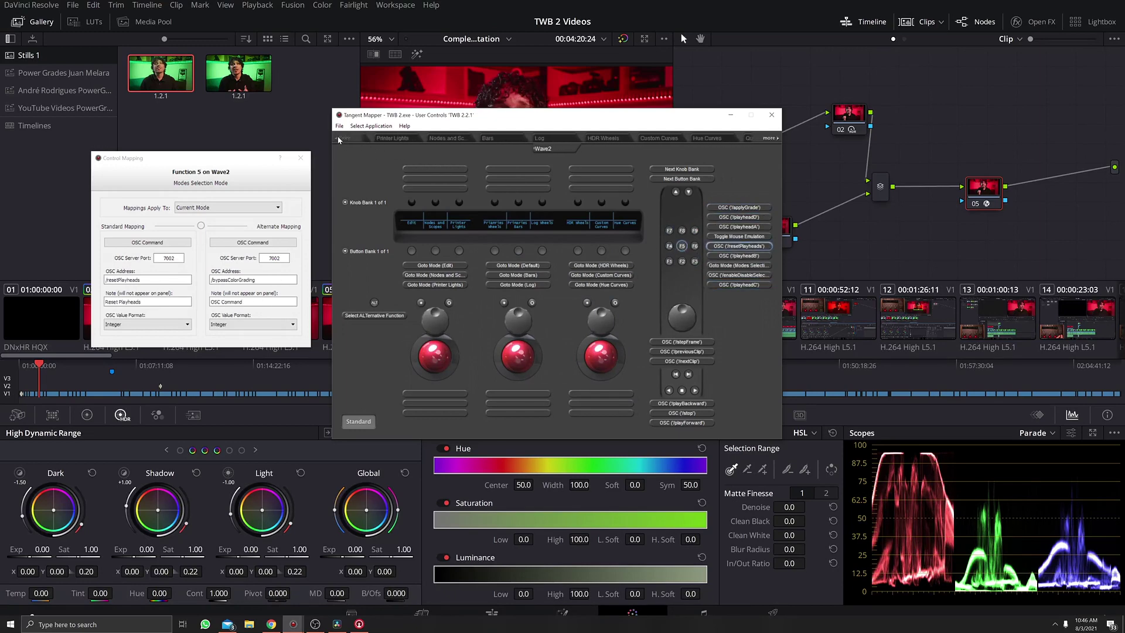
click(444, 139)
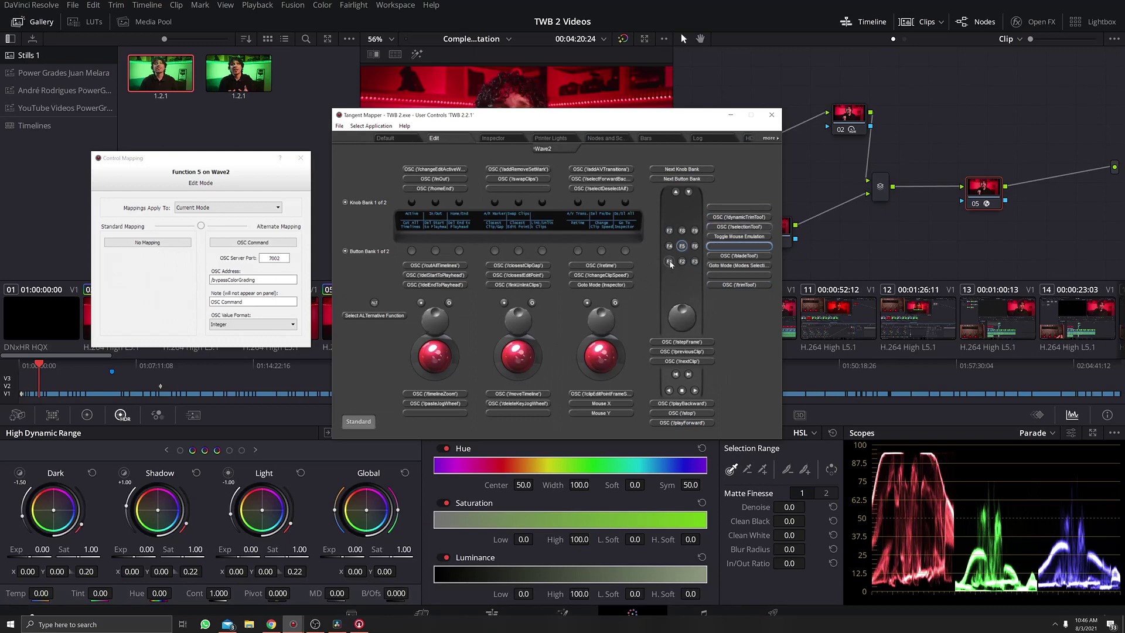
click(695, 261)
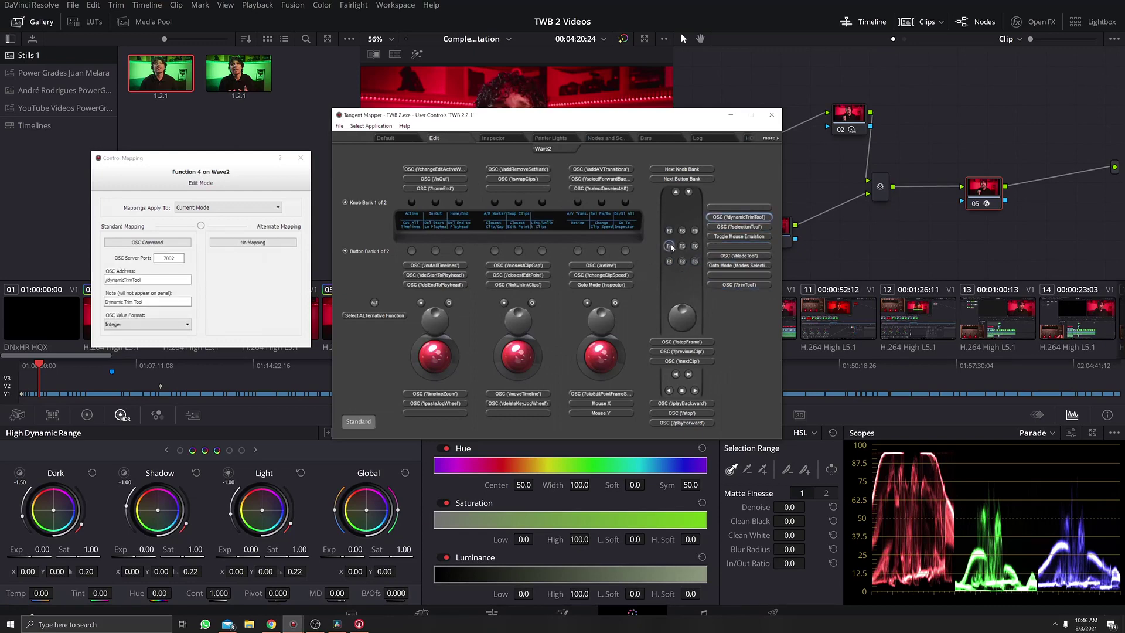
click(671, 261)
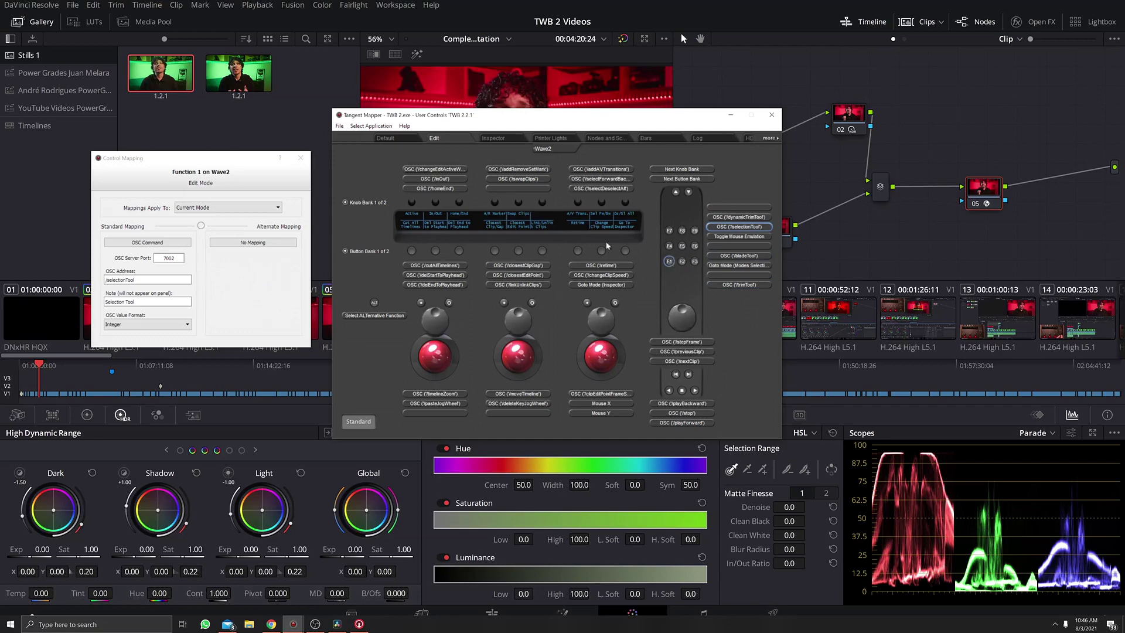
click(683, 262)
click(695, 262)
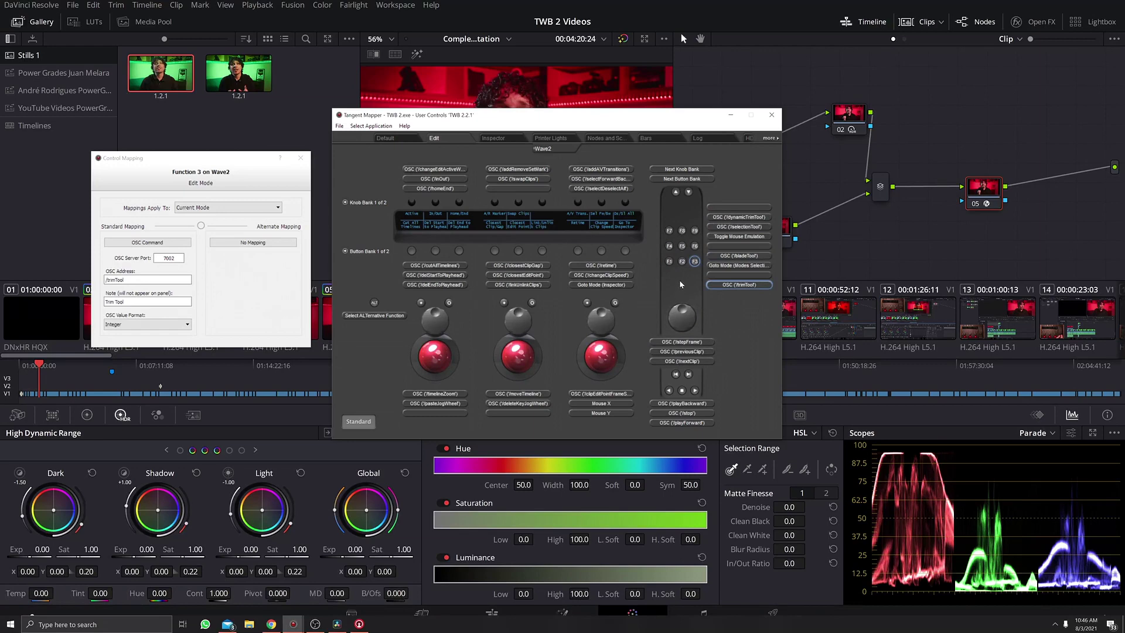
click(669, 246)
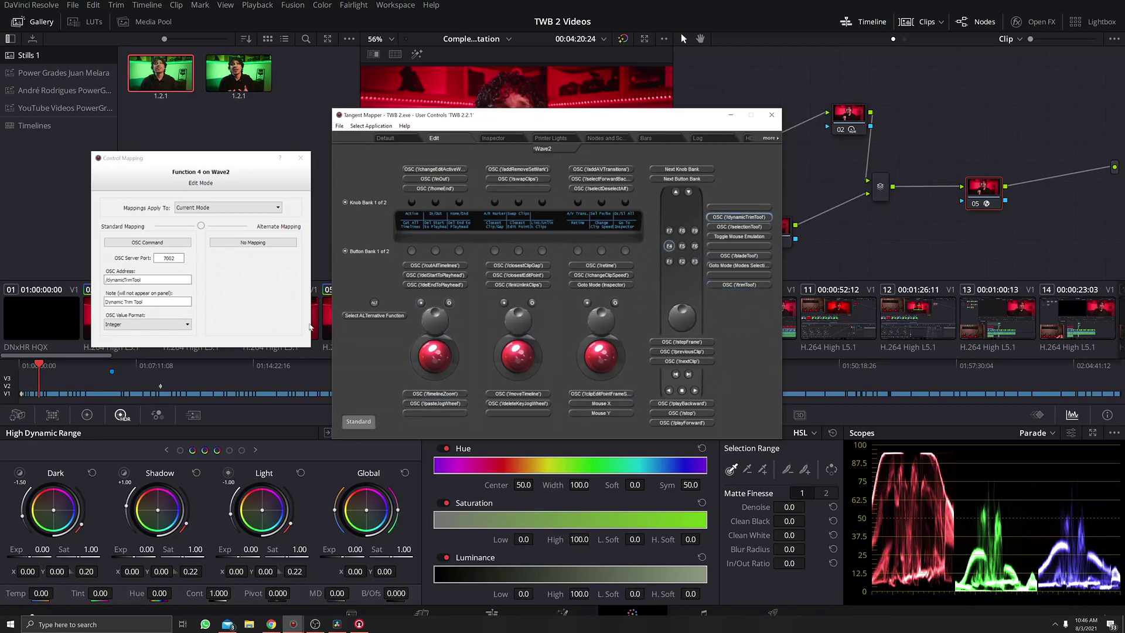
click(696, 247)
click(669, 231)
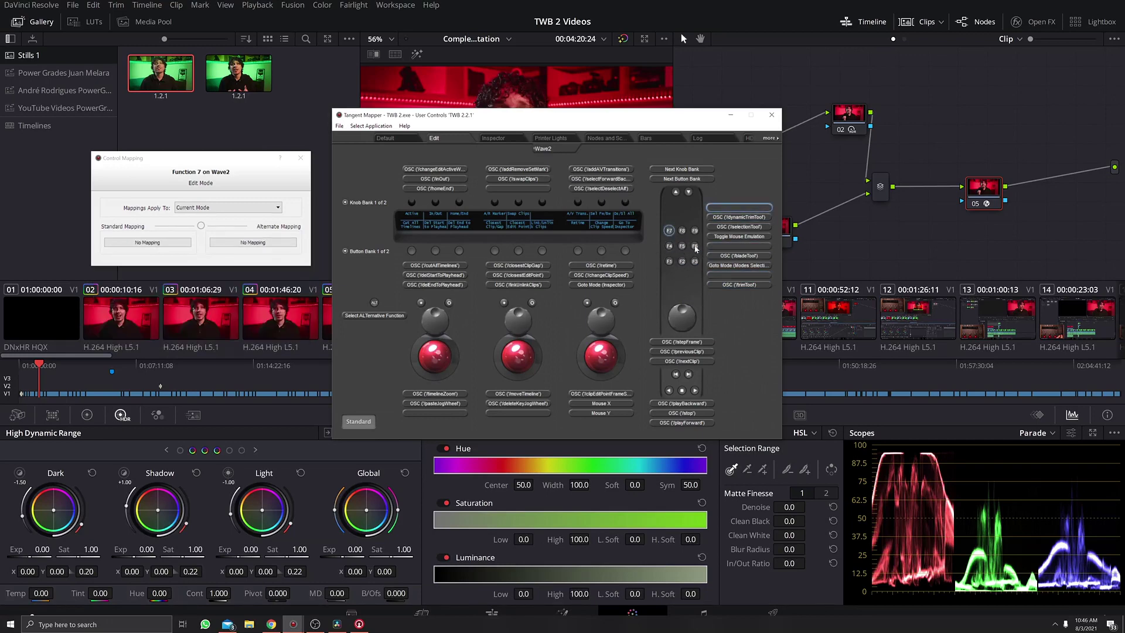
Check the mappings of function buttons F5, F1 and F4 in Printer Lights mode.
click(682, 250)
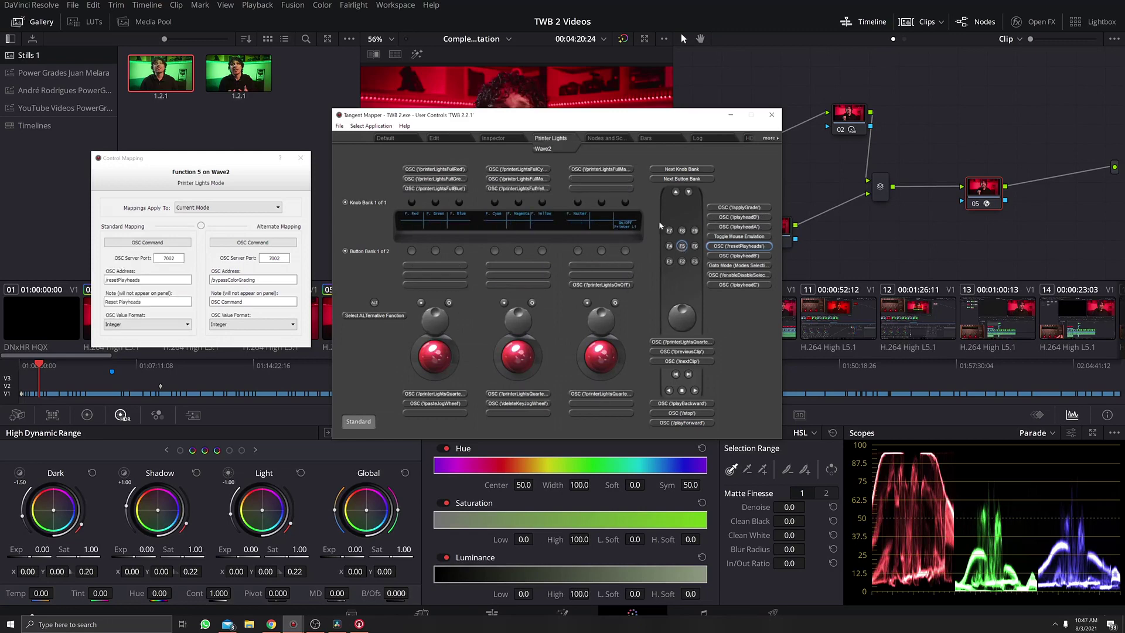
click(667, 262)
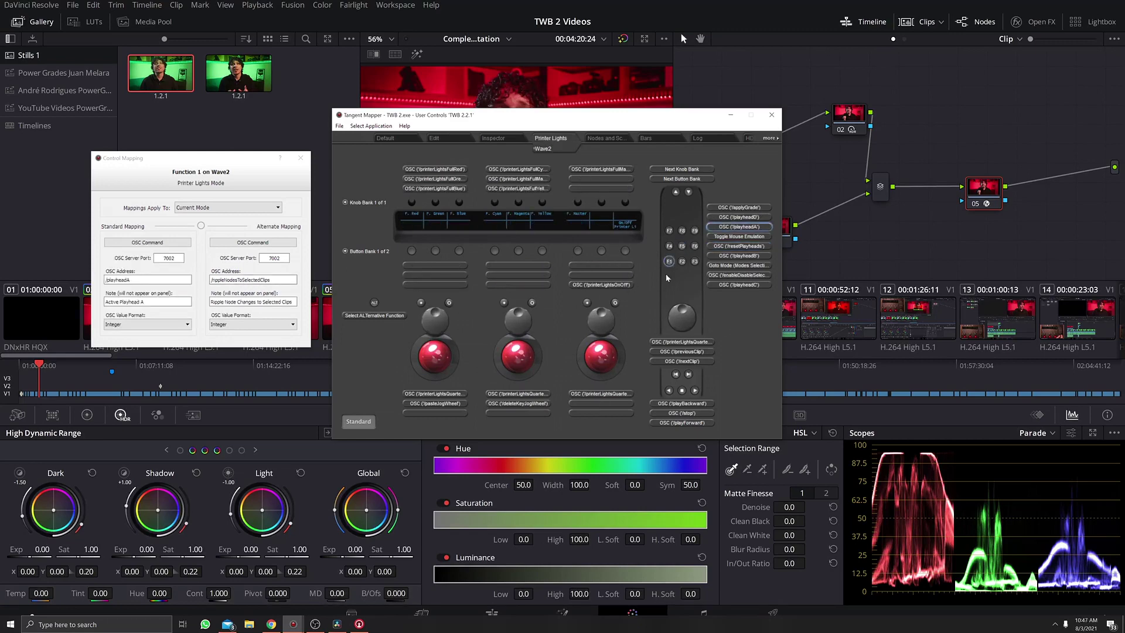
click(667, 246)
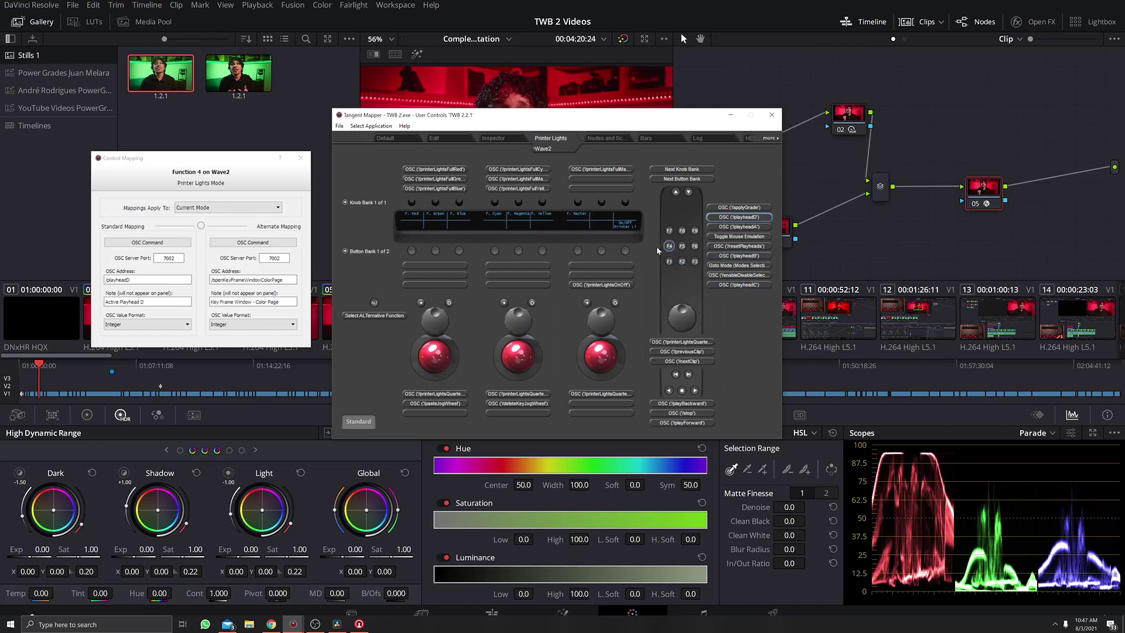
Return to Edit mode and inspect the mappings of Button 7, Button 8 and the middle trackerball and dial.
click(452, 139)
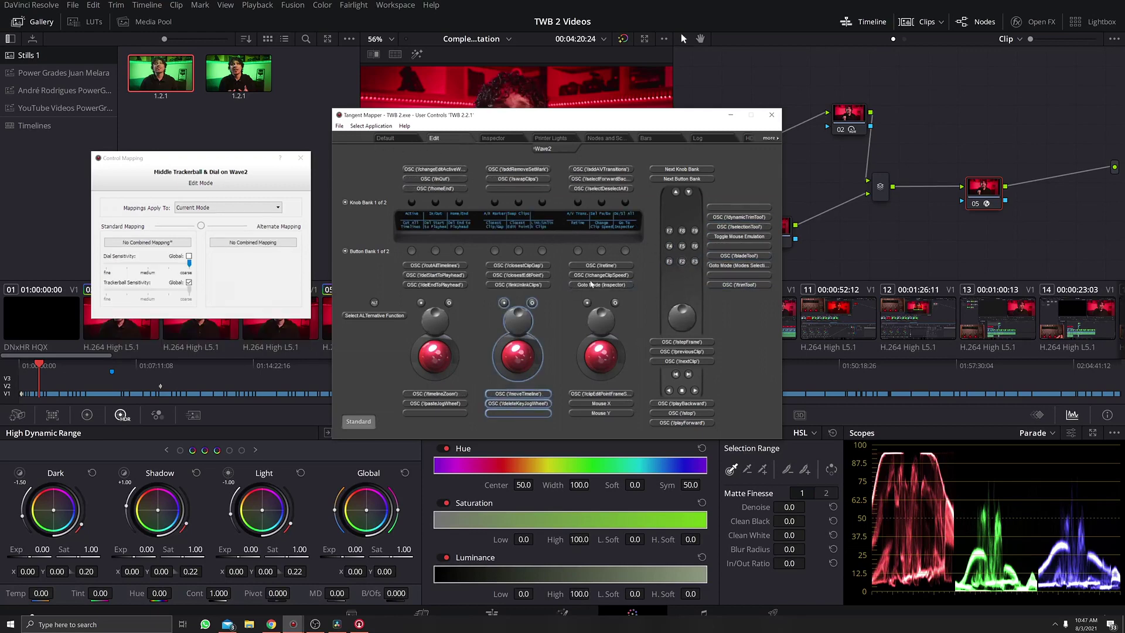
click(576, 252)
click(602, 251)
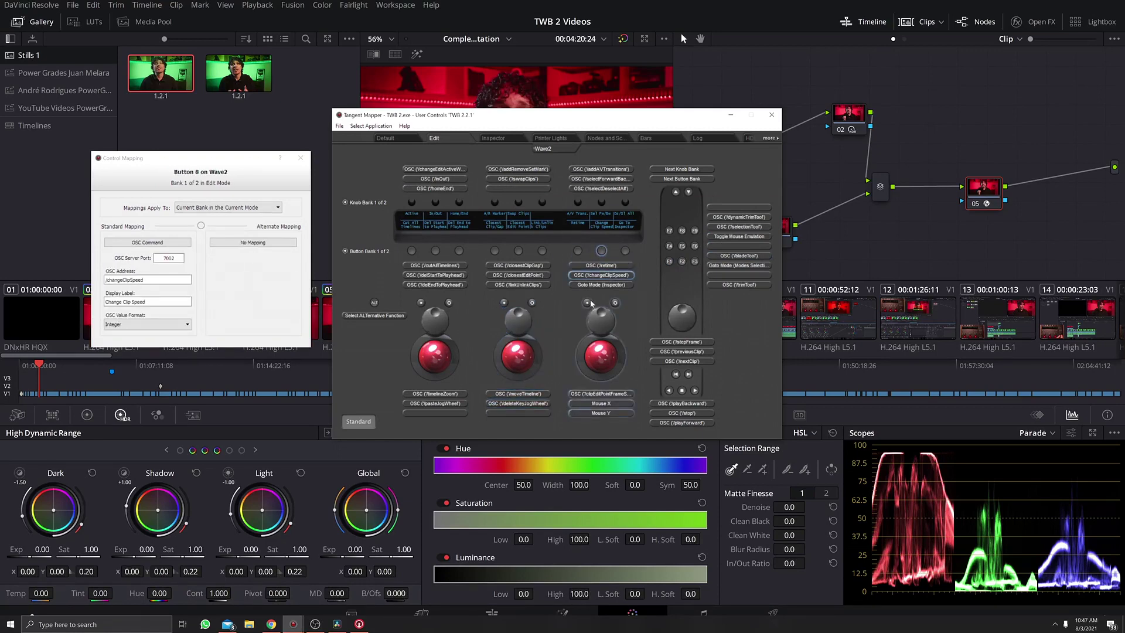
click(575, 251)
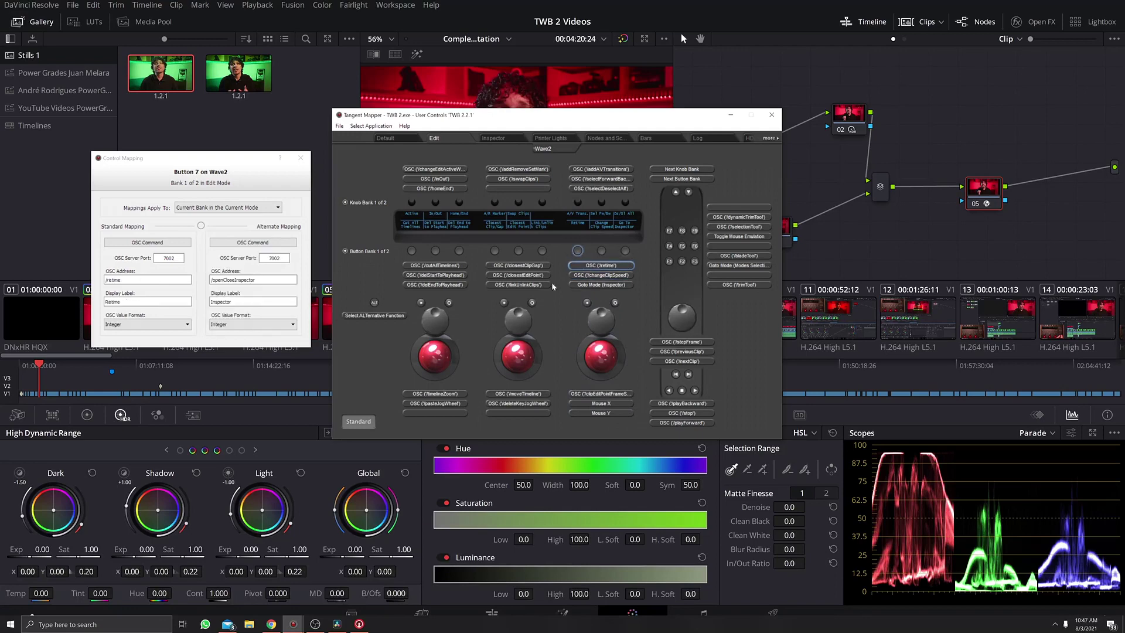
click(503, 303)
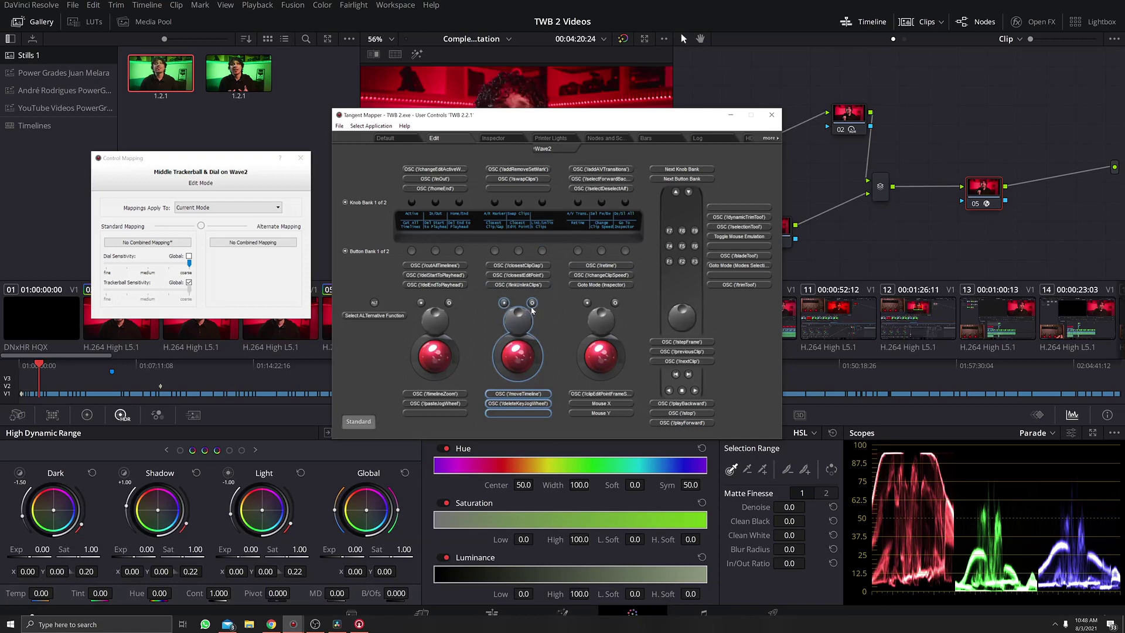
Review the Wave2 control layouts of the Inspector, Default, Printer Lights, Bars, HDR Wheels and Log modes.
click(505, 138)
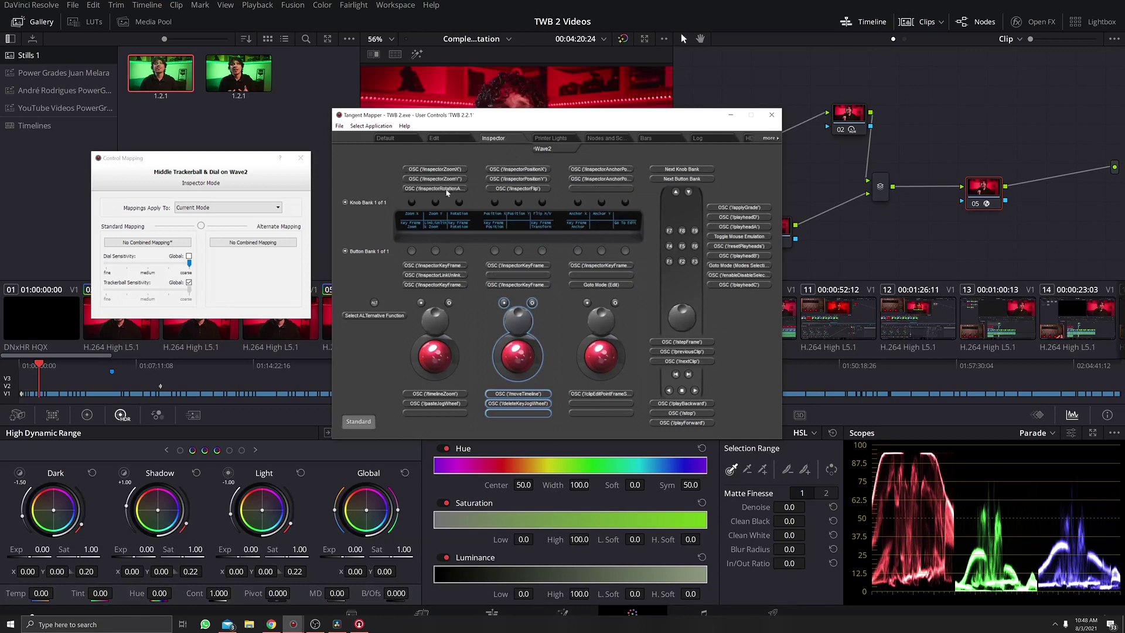
click(406, 139)
click(546, 139)
click(645, 139)
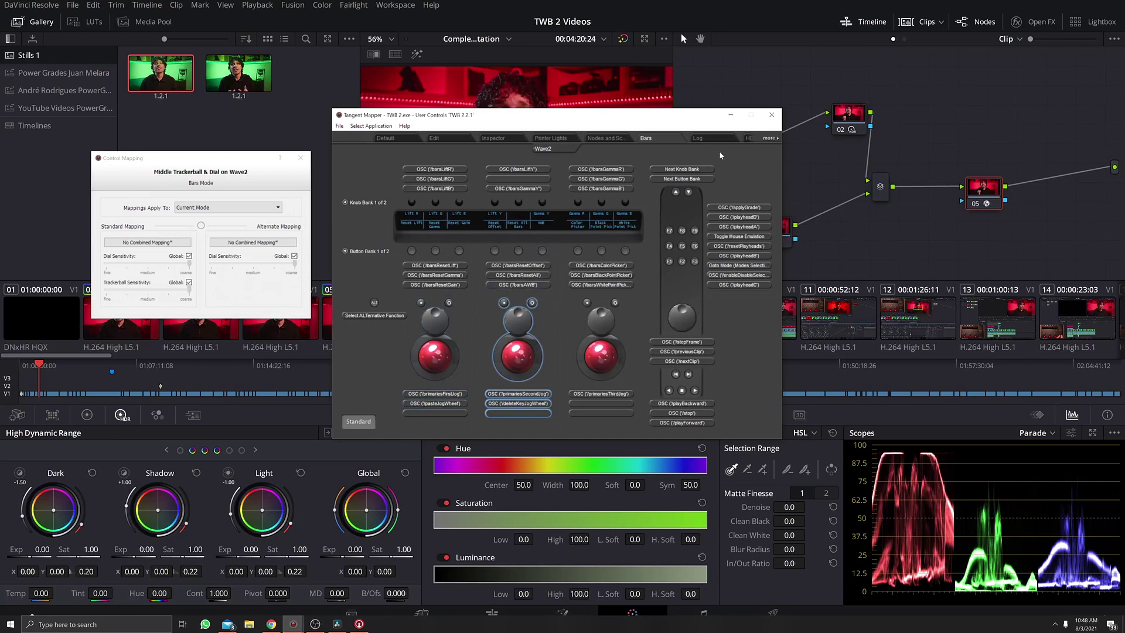
click(754, 139)
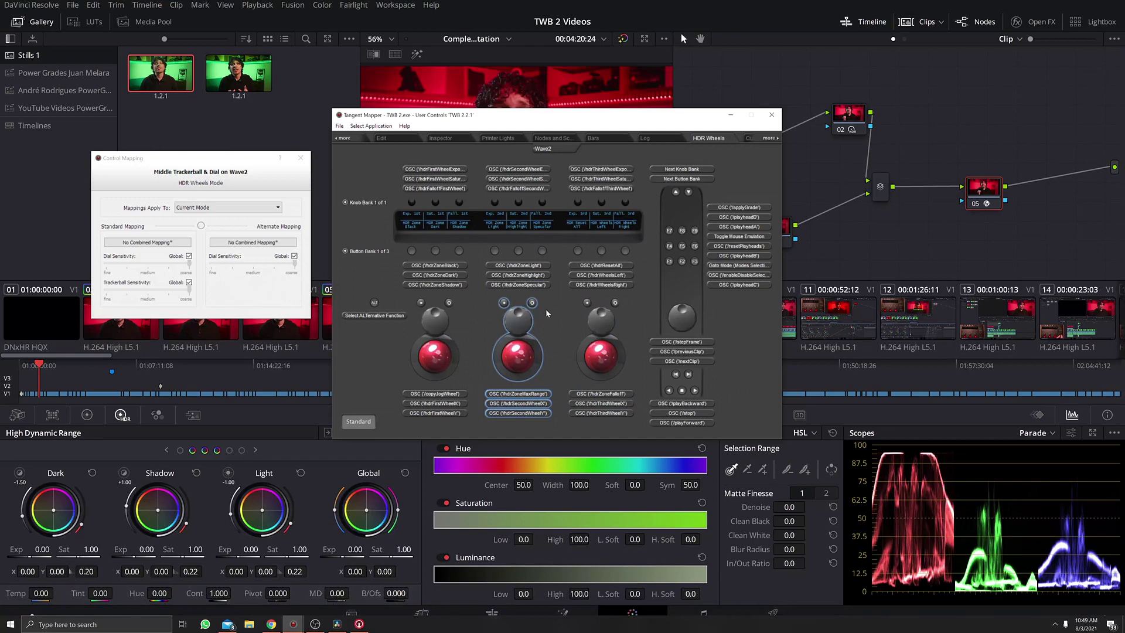
click(645, 138)
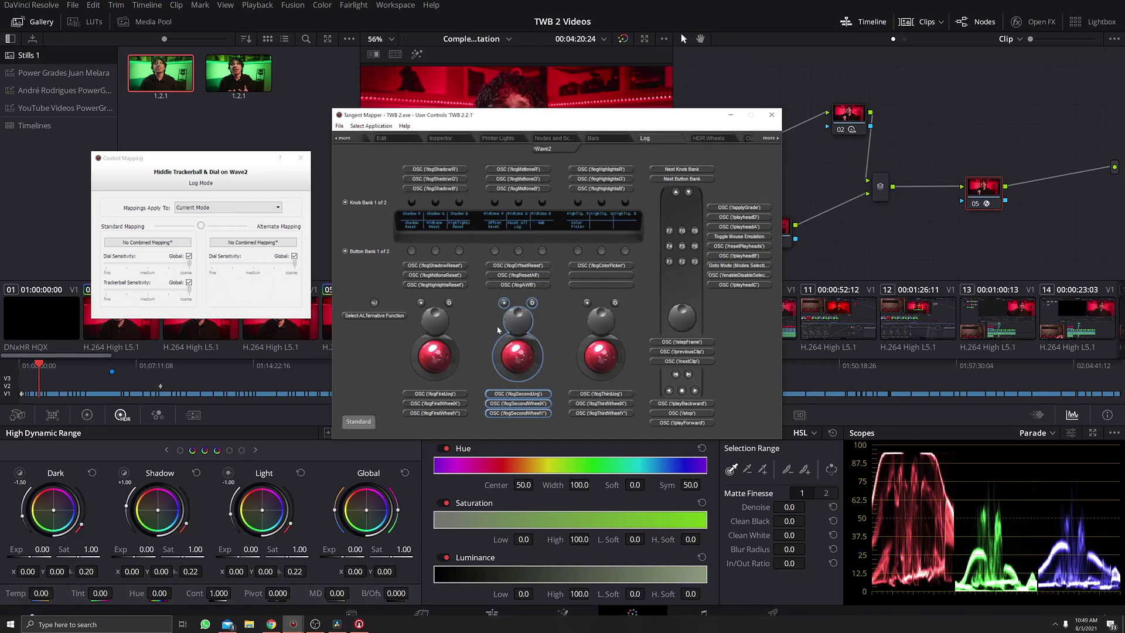
click(603, 140)
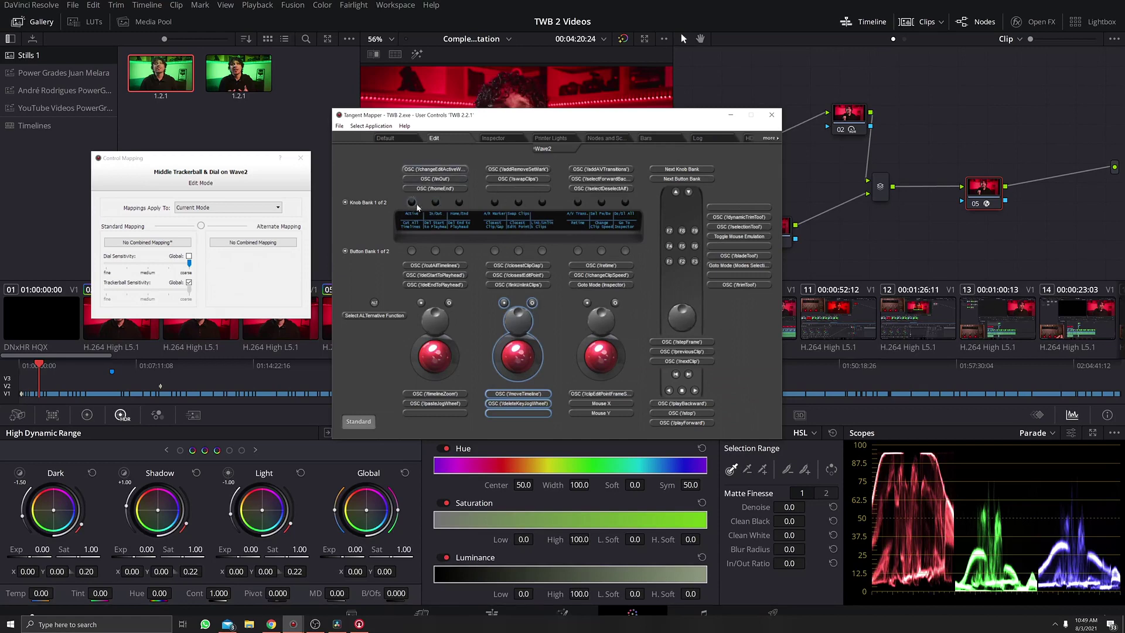
Inspect the standard and alternate mappings of Knobs 9, 1, 2, 3 and 6 in Edit mode.
click(626, 202)
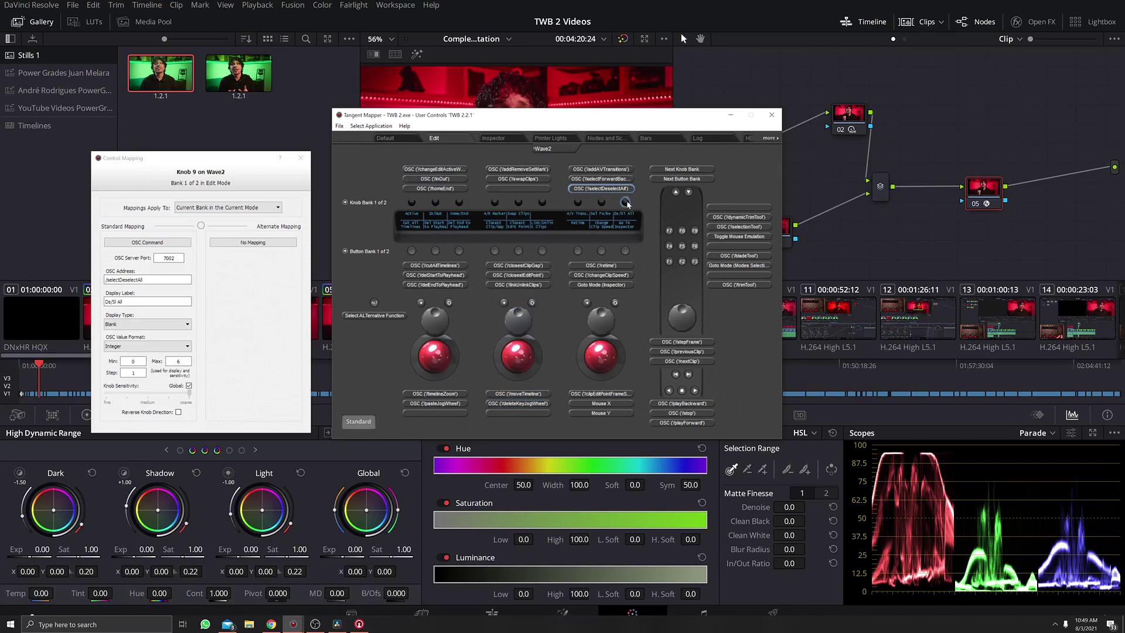
click(412, 202)
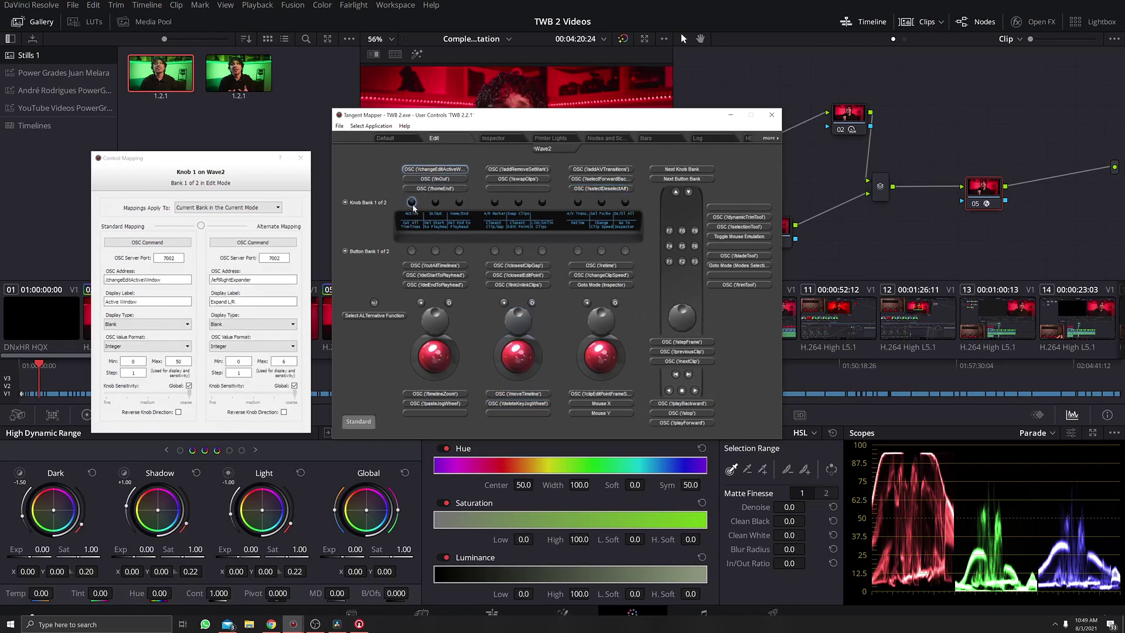
click(436, 203)
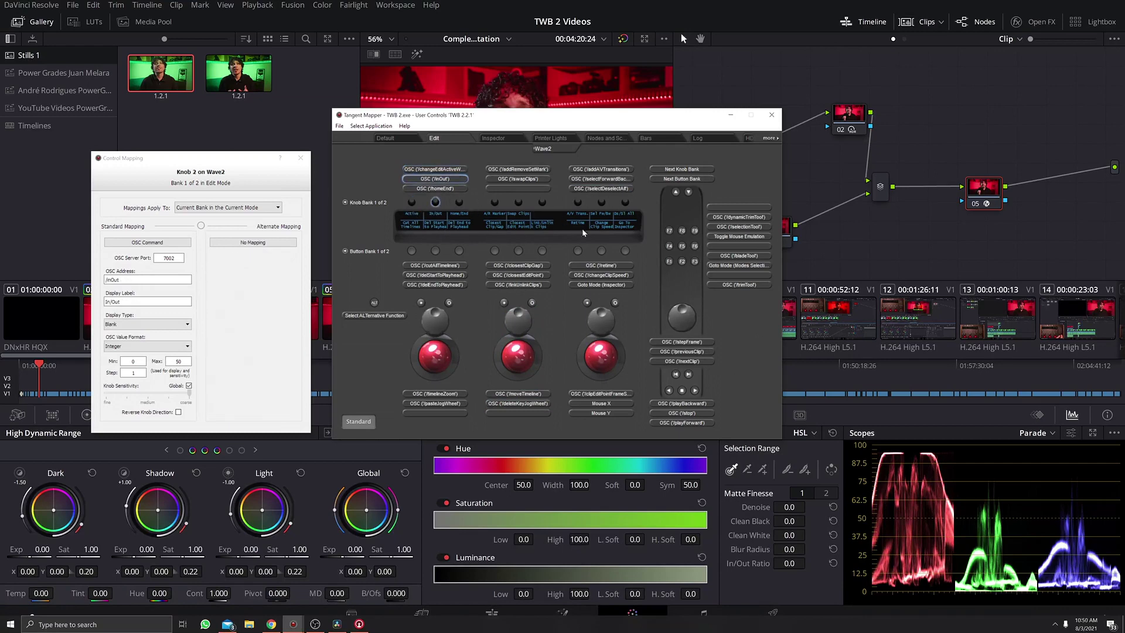
click(459, 202)
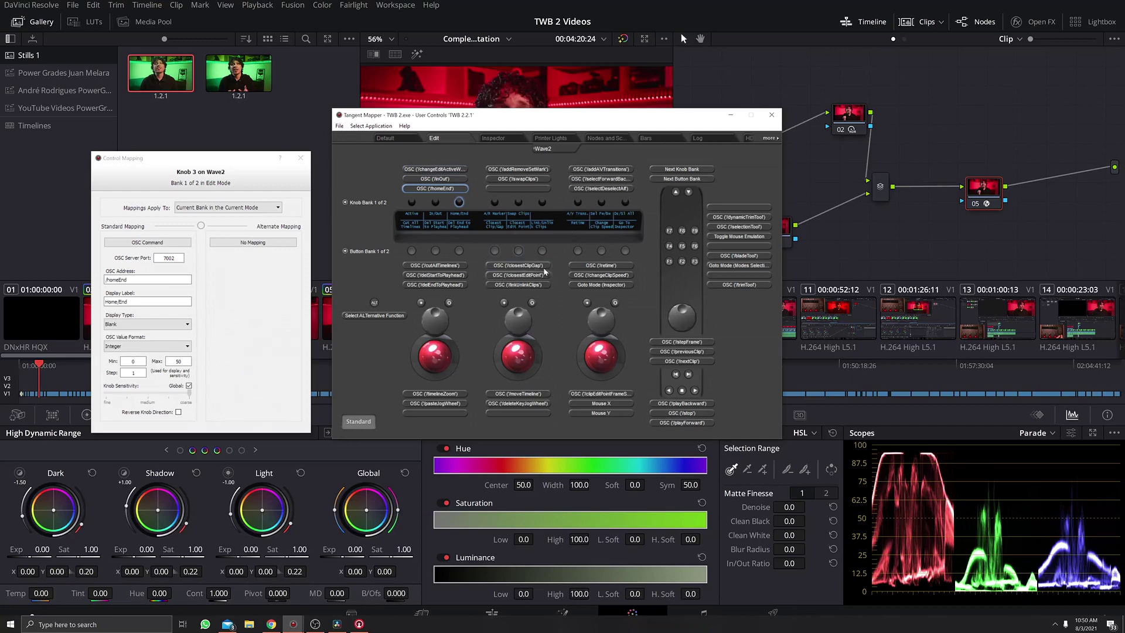
click(542, 202)
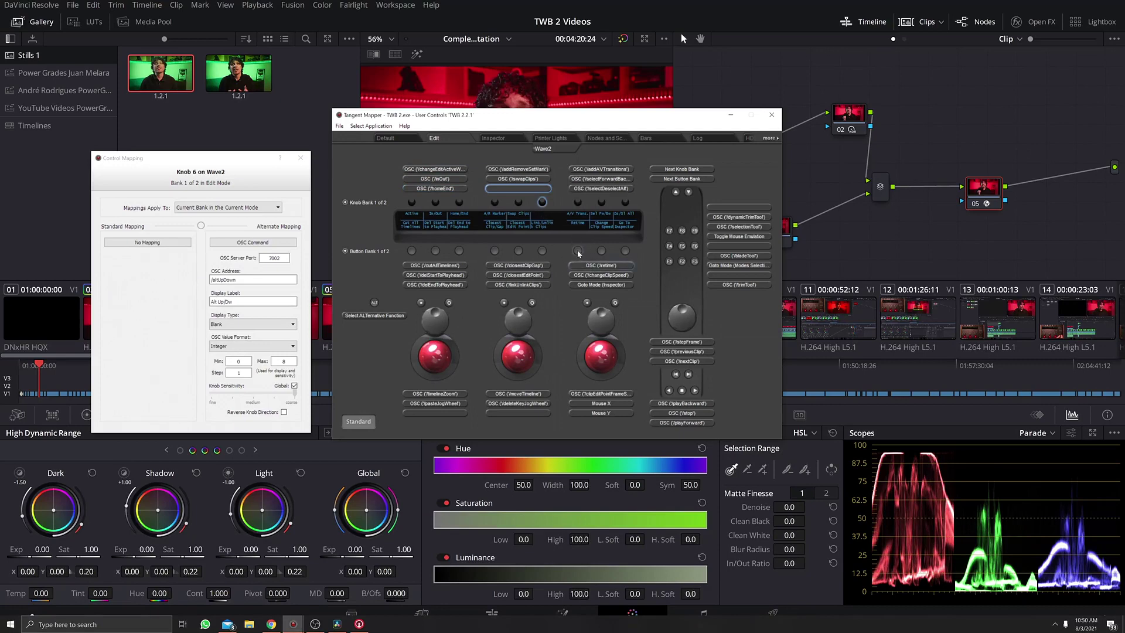
Compare the Edit mode mappings of Button 7 and Button 8, and recheck Knob 6.
click(602, 250)
click(578, 251)
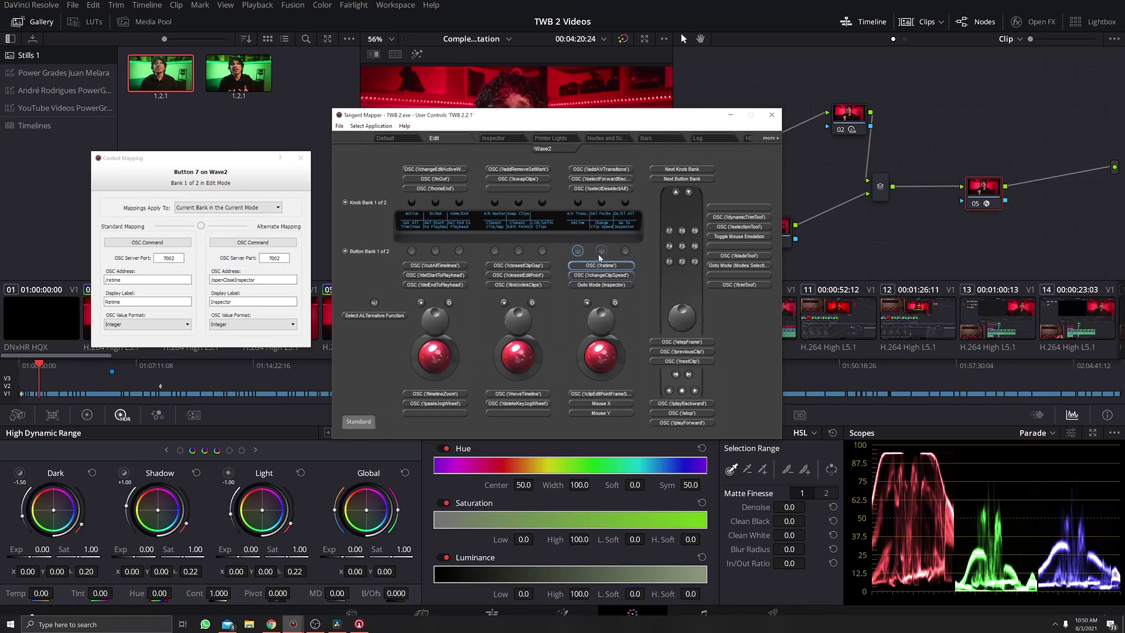
click(602, 251)
click(578, 251)
click(601, 252)
click(578, 251)
click(542, 203)
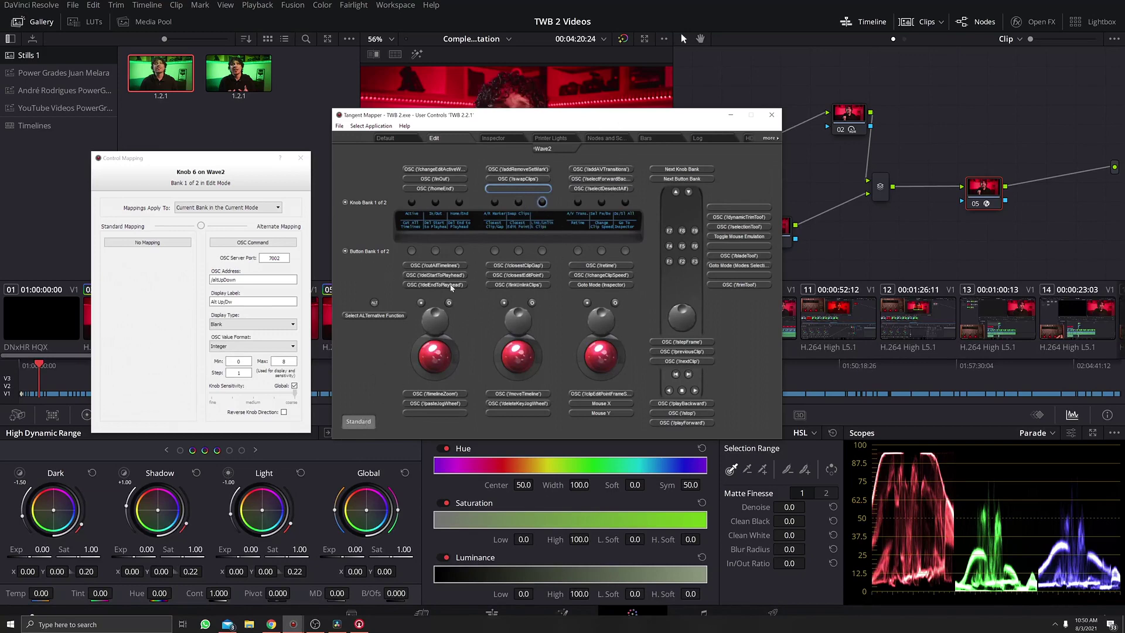
View the second button bank of Edit mode and compare it with the first bank.
click(350, 253)
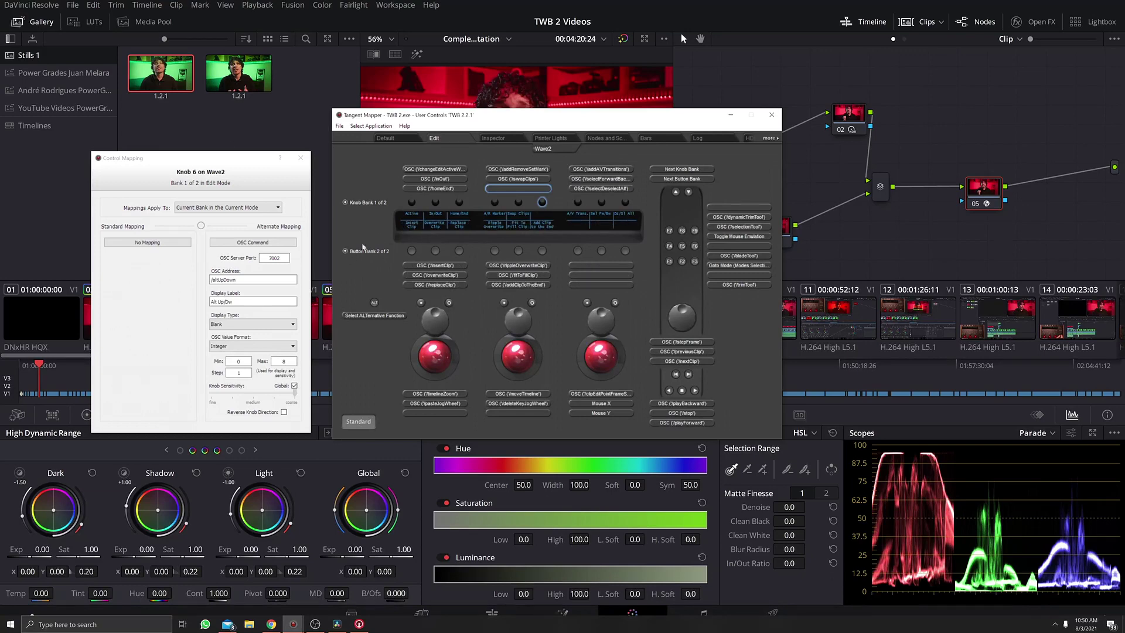
click(375, 252)
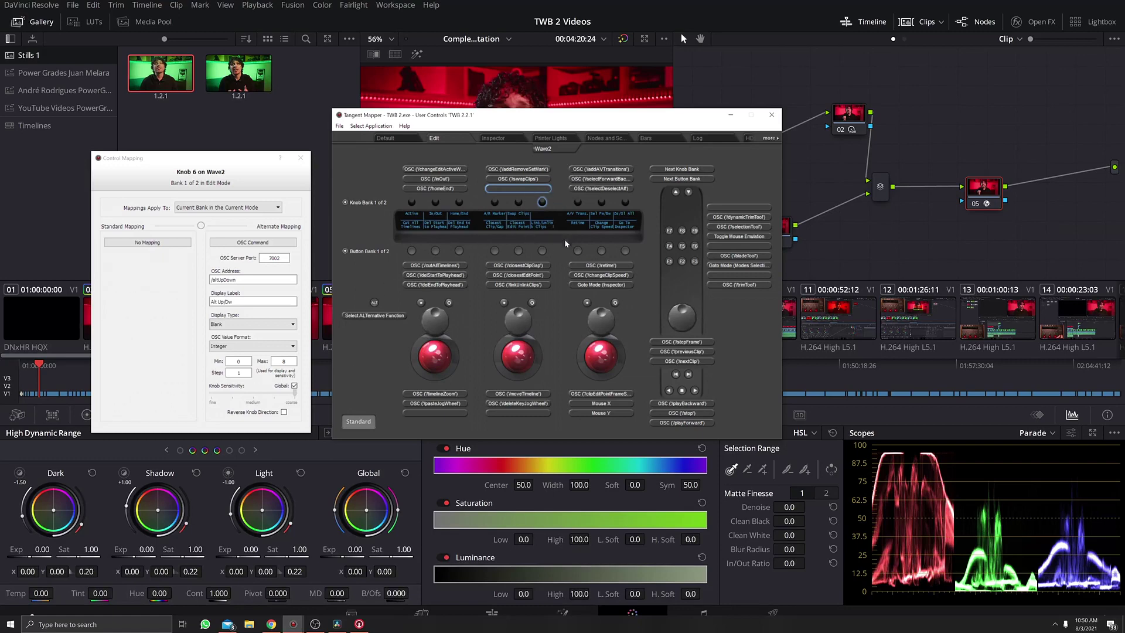
click(365, 254)
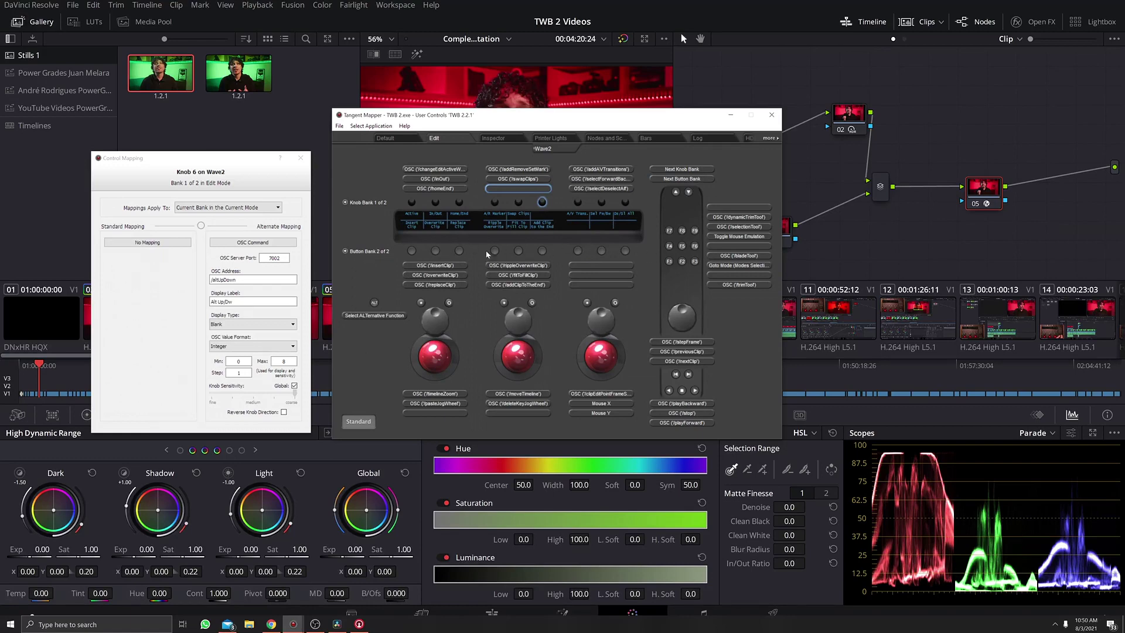
click(370, 253)
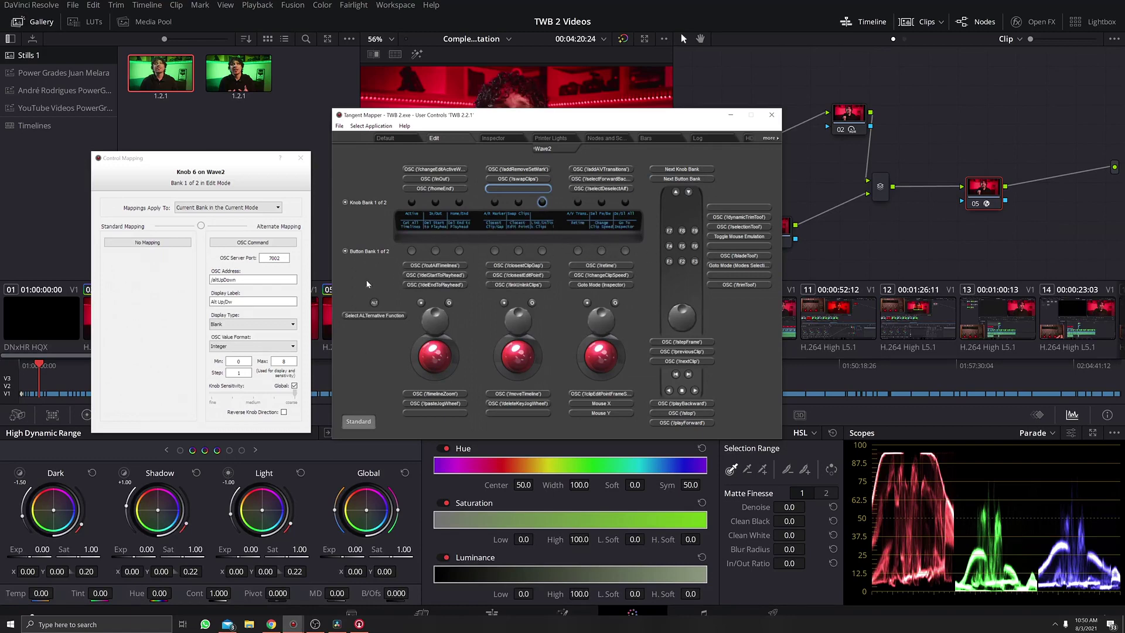
Show the alternate mappings of Edit mode and inspect the Alt button's mapping.
click(358, 422)
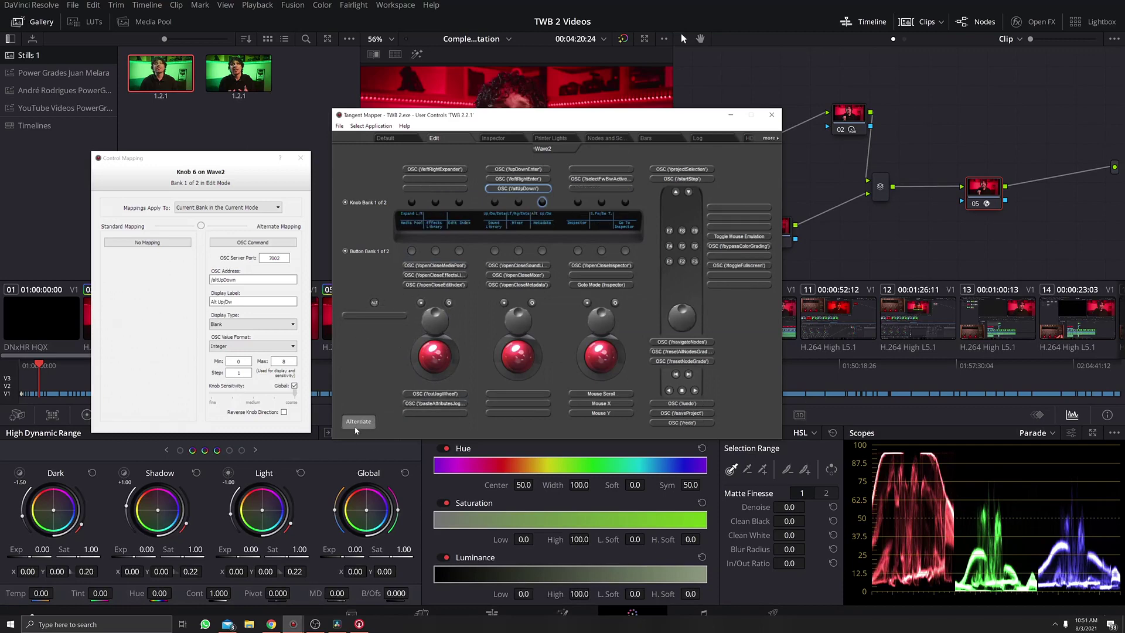
click(375, 303)
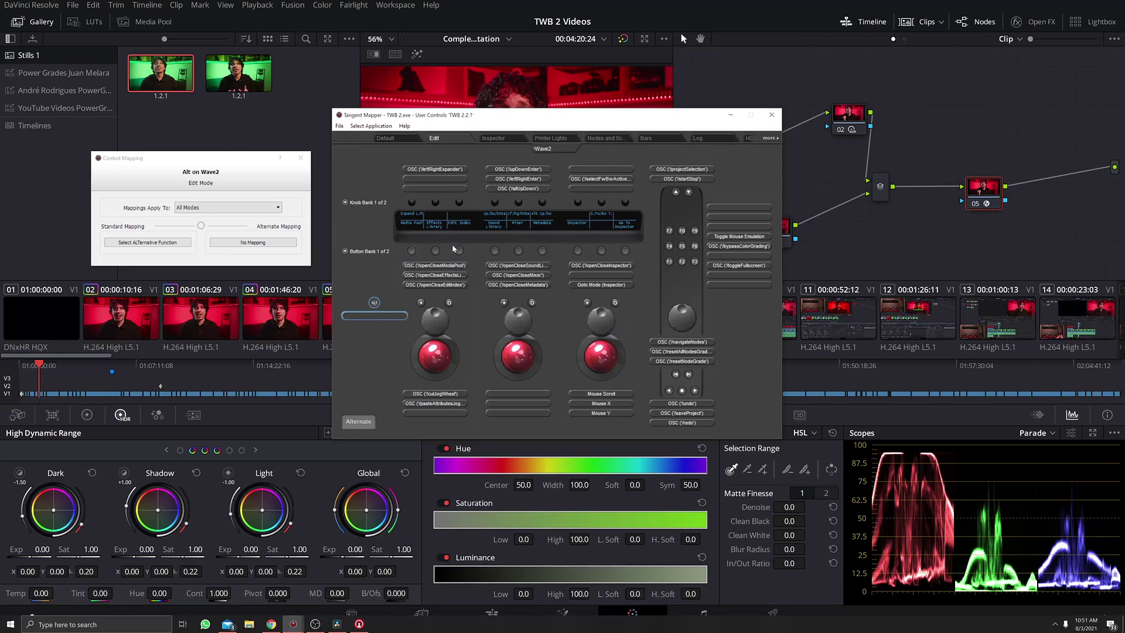
Inspect the alternate mappings of Buttons 1, 2, 3 and 7 and Knob 1 in Edit mode.
click(431, 265)
click(435, 250)
click(459, 251)
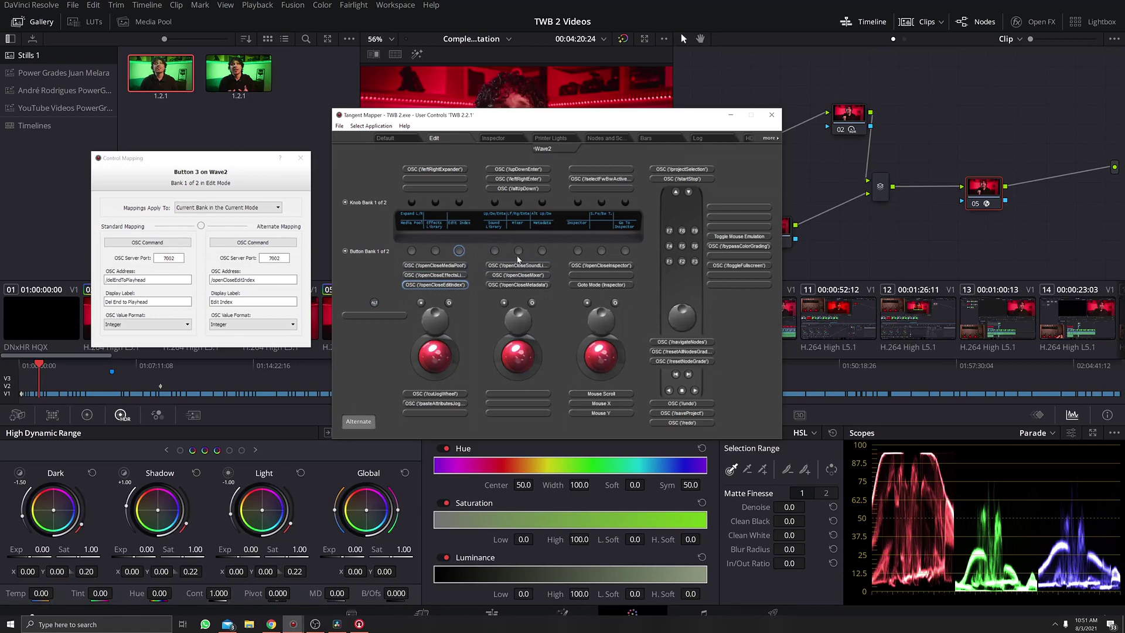
click(578, 250)
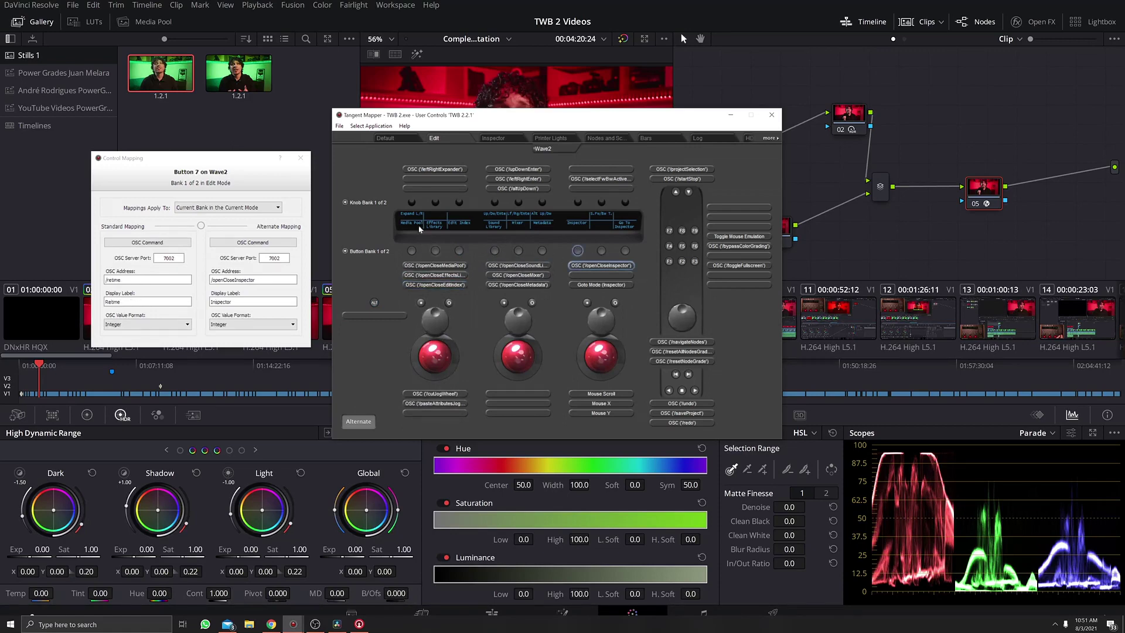
click(411, 204)
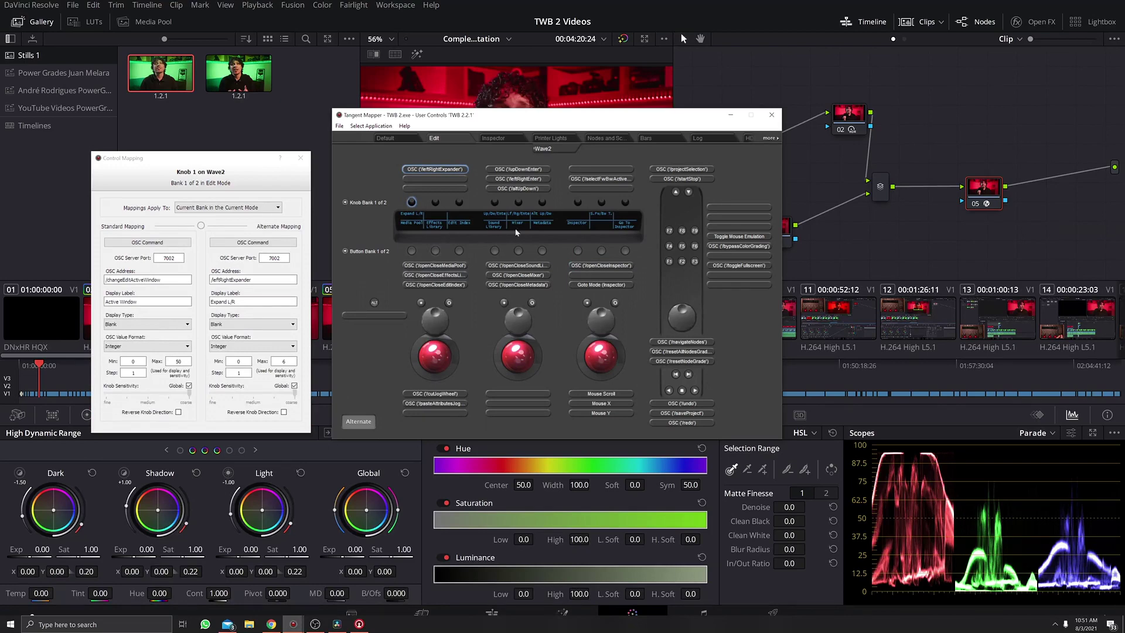
Check the standard mappings of Button 4 and Button 1 in Edit mode's second button bank, and compare that bank's alternate mappings.
click(357, 422)
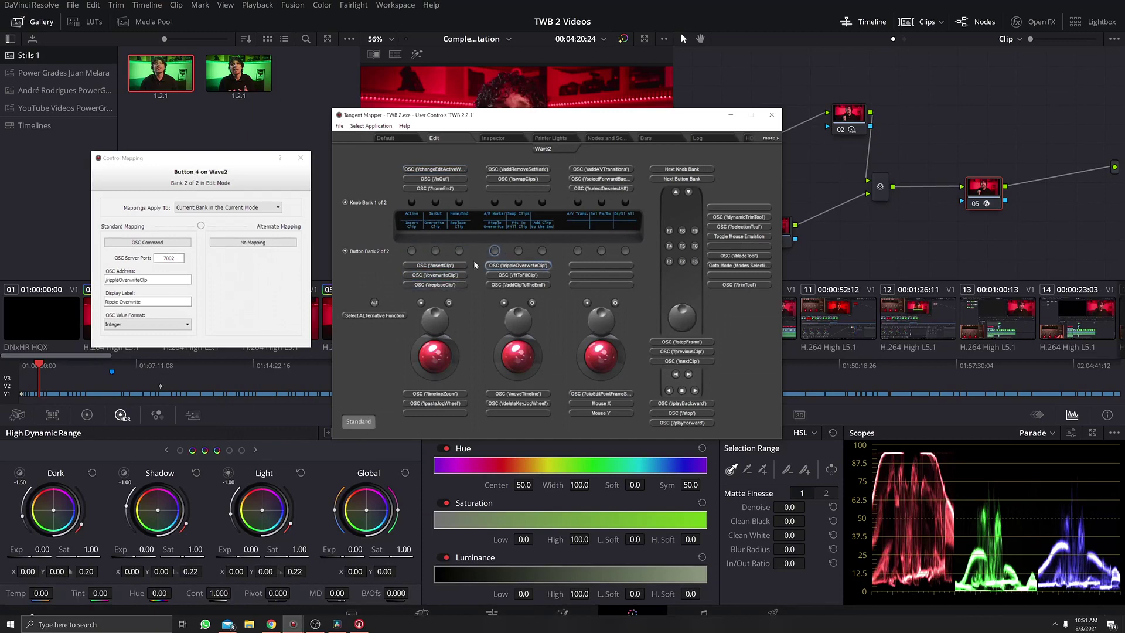
click(435, 266)
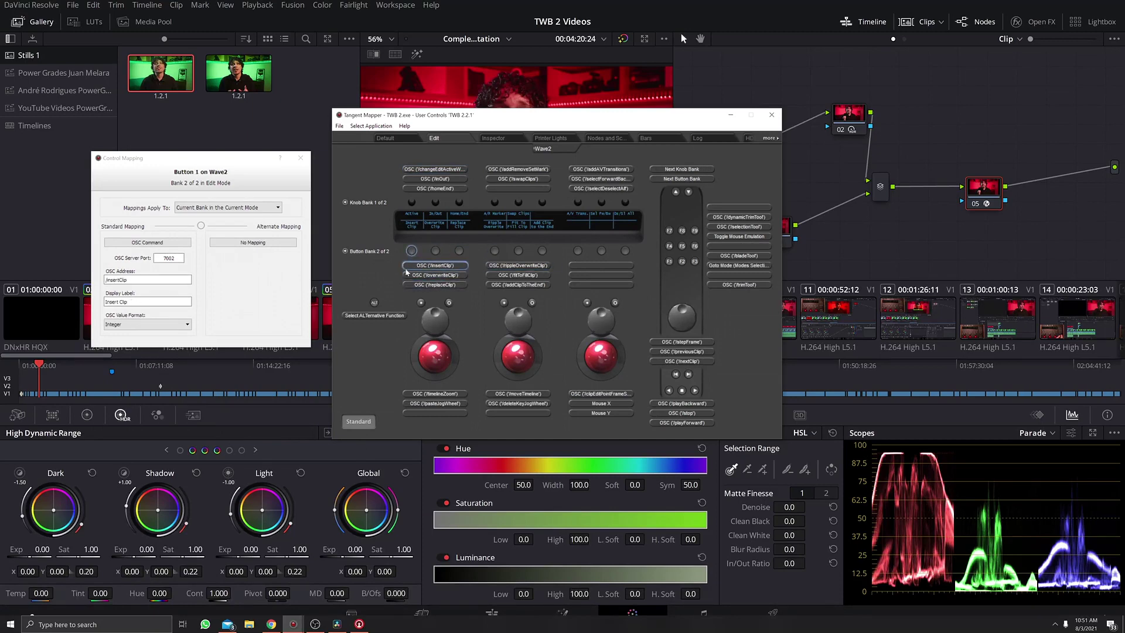
click(367, 425)
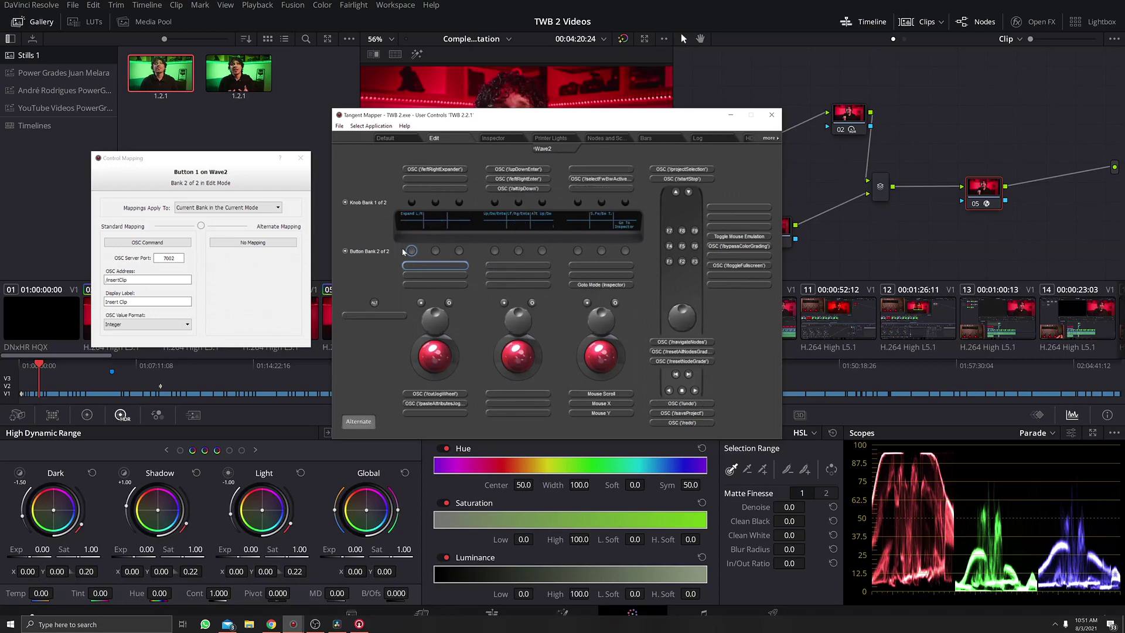
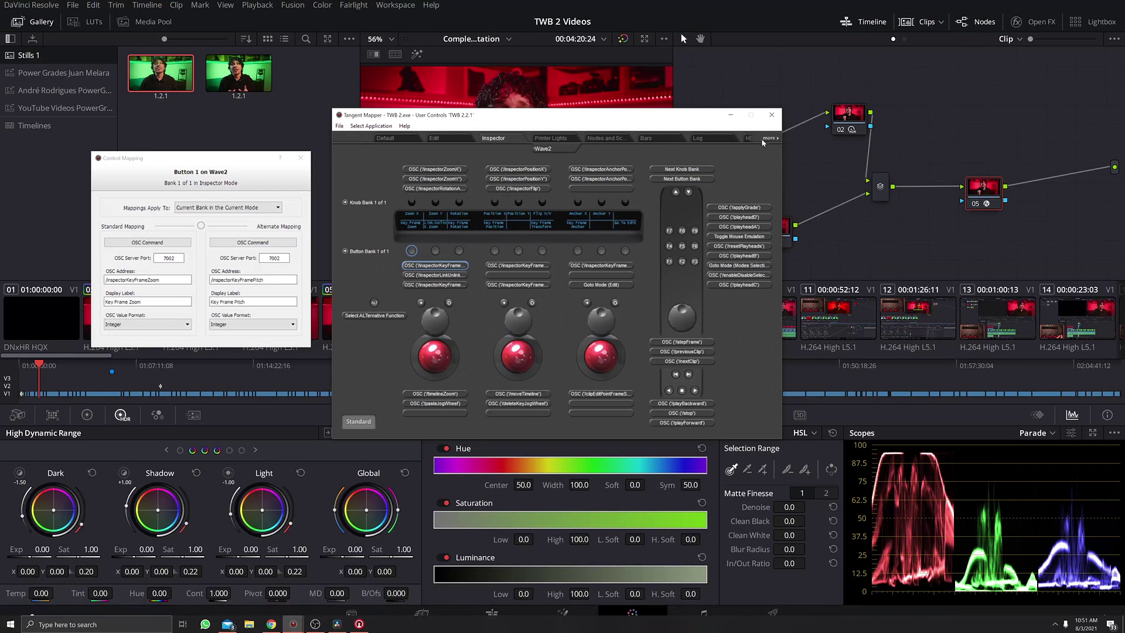
View the third button bank of HDR Wheels mode and compare its standard and alternate mappings.
click(668, 138)
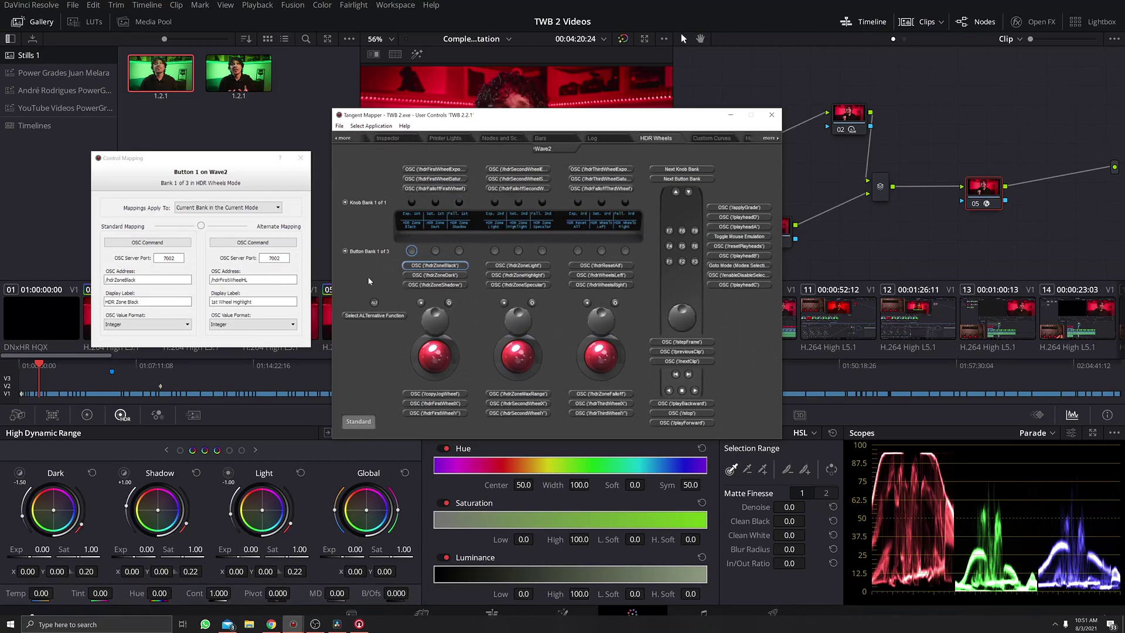
click(372, 252)
click(380, 253)
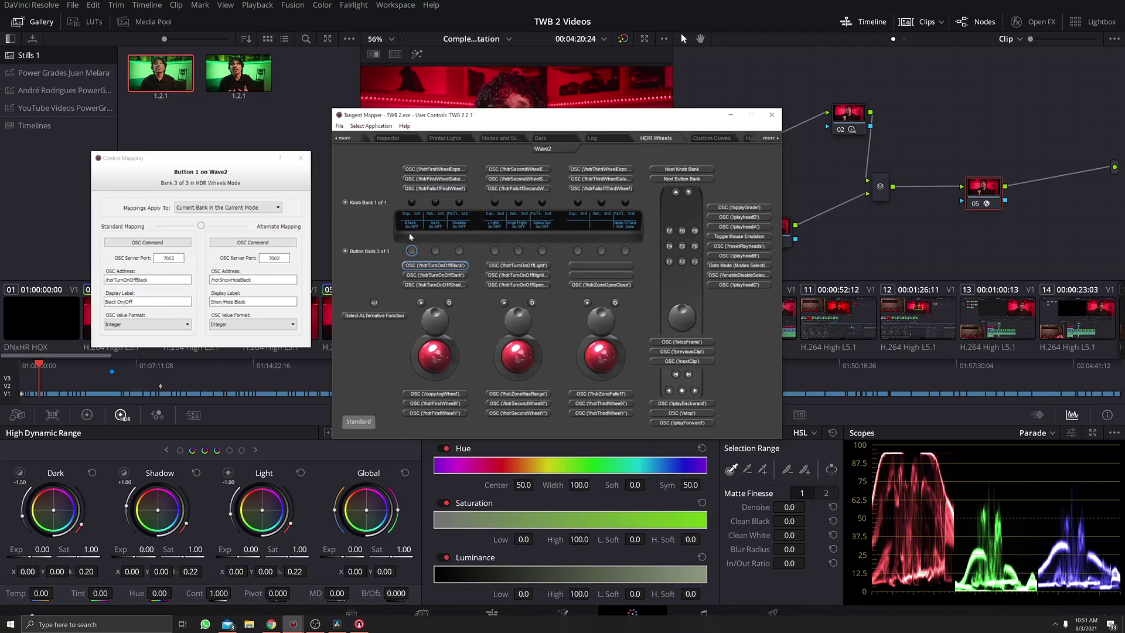
click(357, 421)
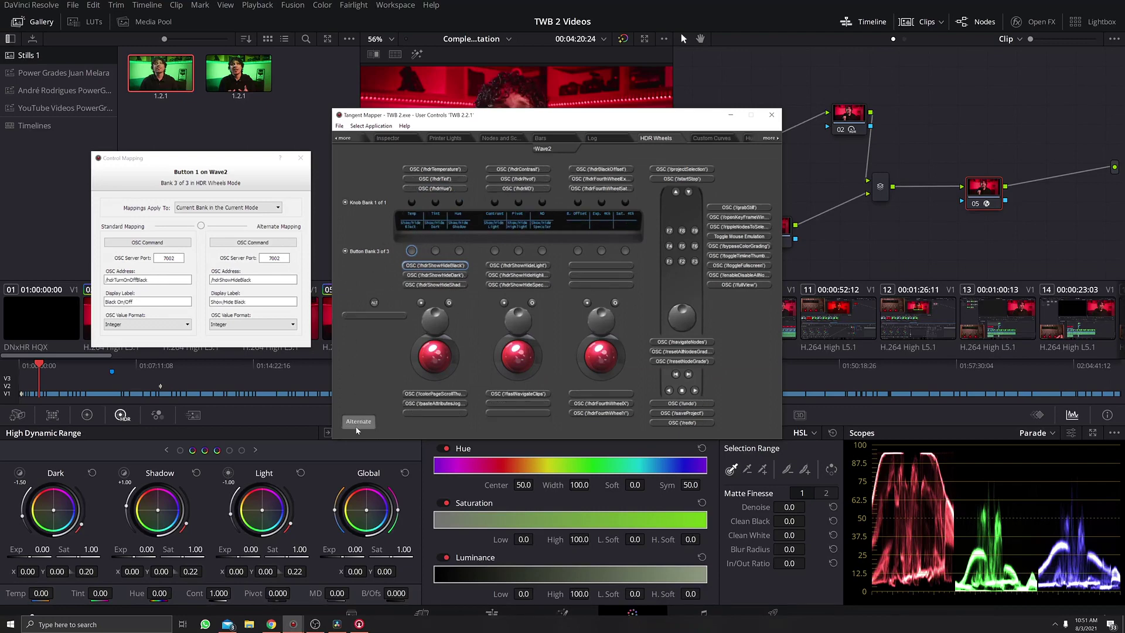
click(358, 422)
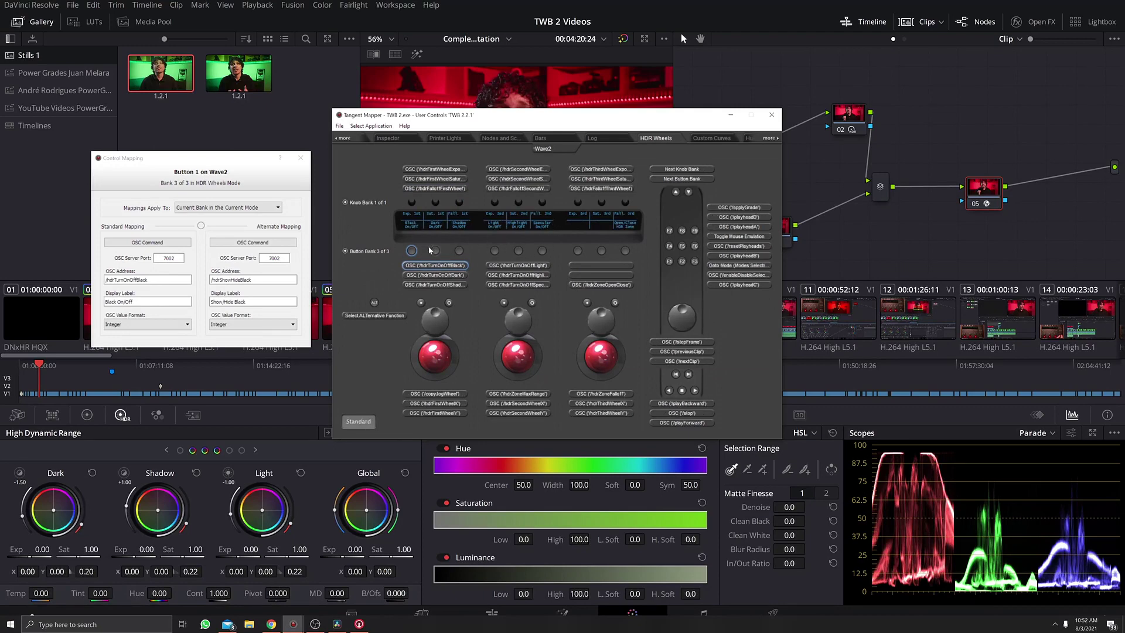
Go through the three standard button banks of HDR Wheels mode, with a brief look at Bars mode.
click(375, 251)
click(376, 252)
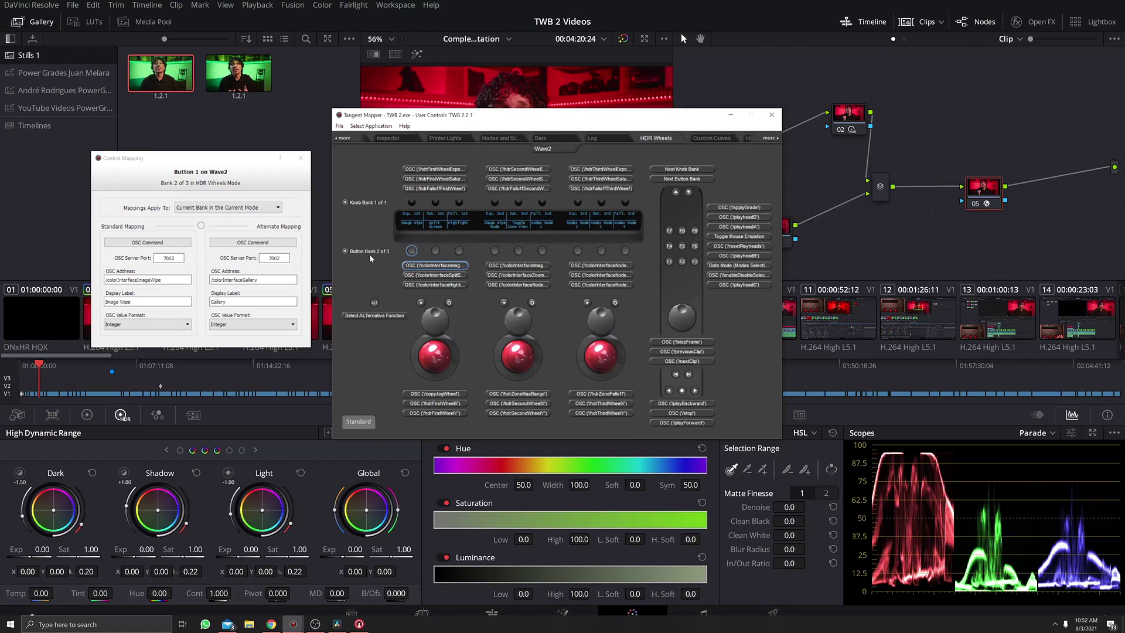
click(593, 139)
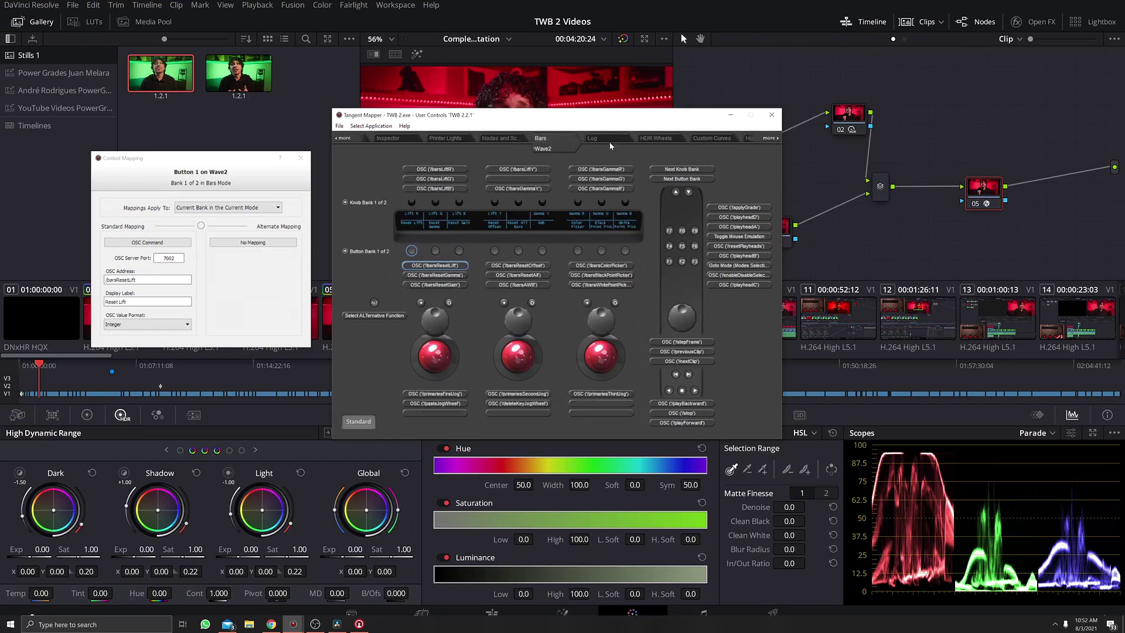
click(648, 140)
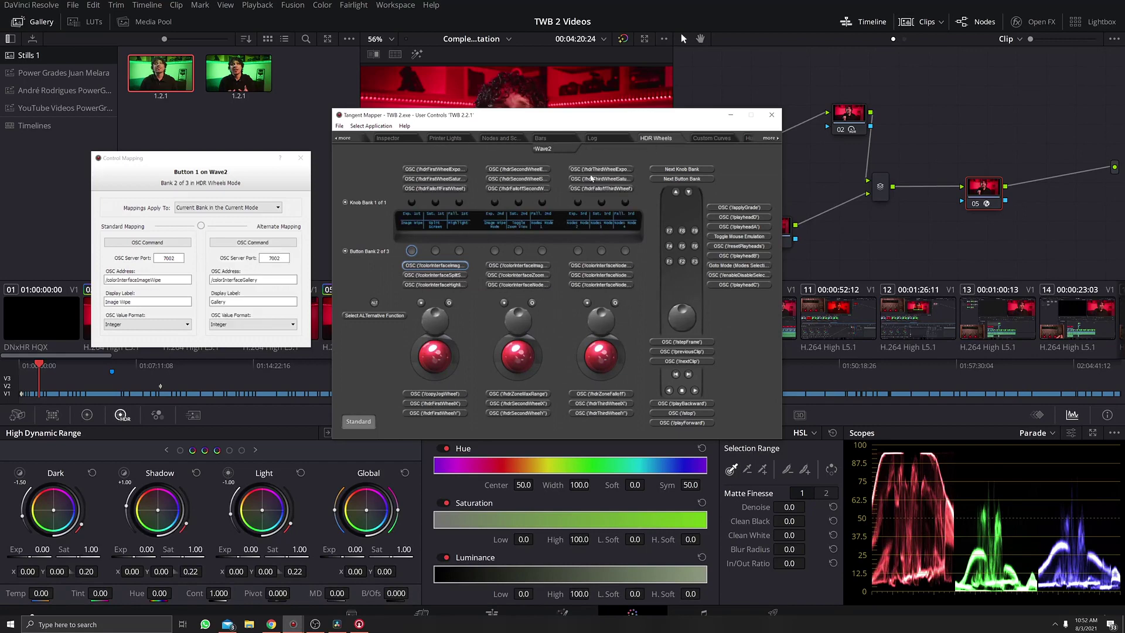
click(366, 251)
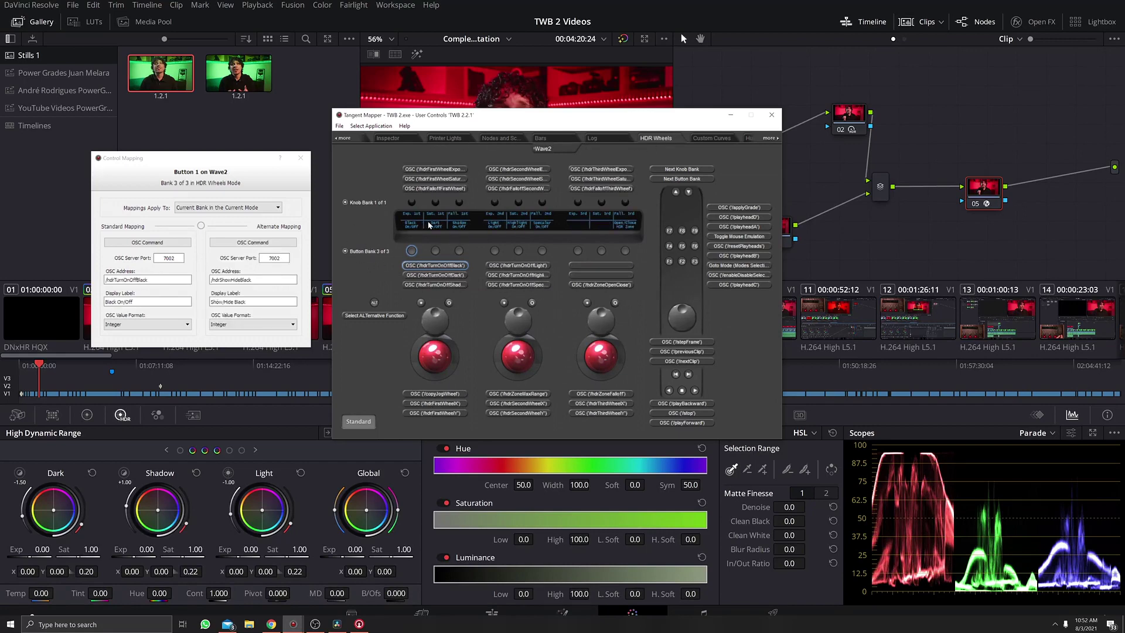
click(366, 250)
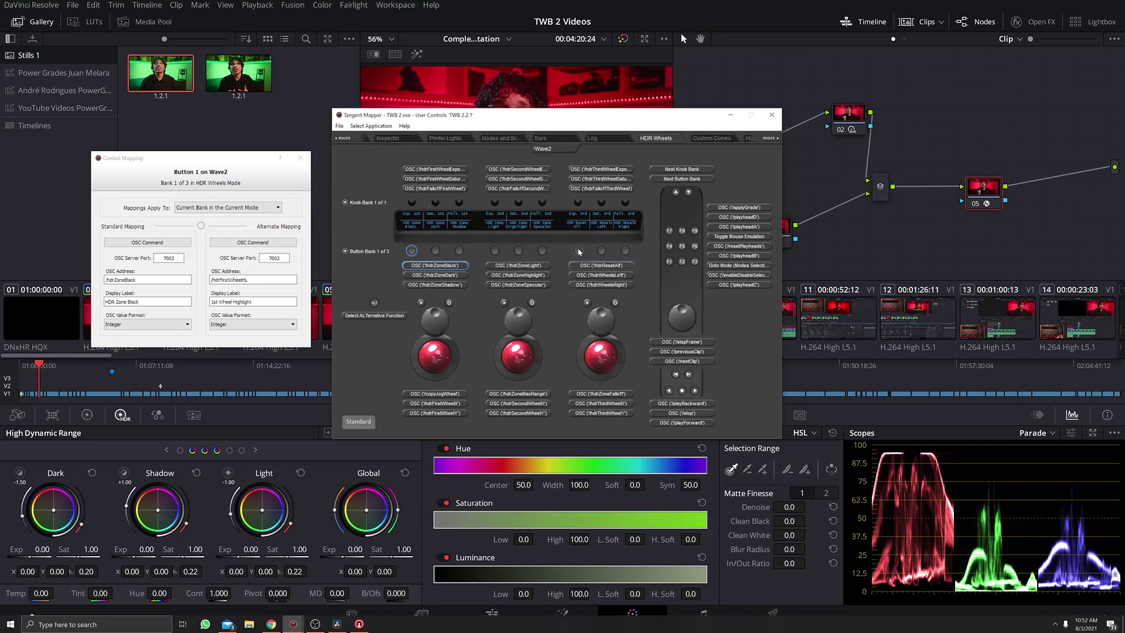
Inspect Button 7 in the first and third button banks of HDR Wheels mode, and Button 9 in the third.
click(578, 250)
double_click(358, 250)
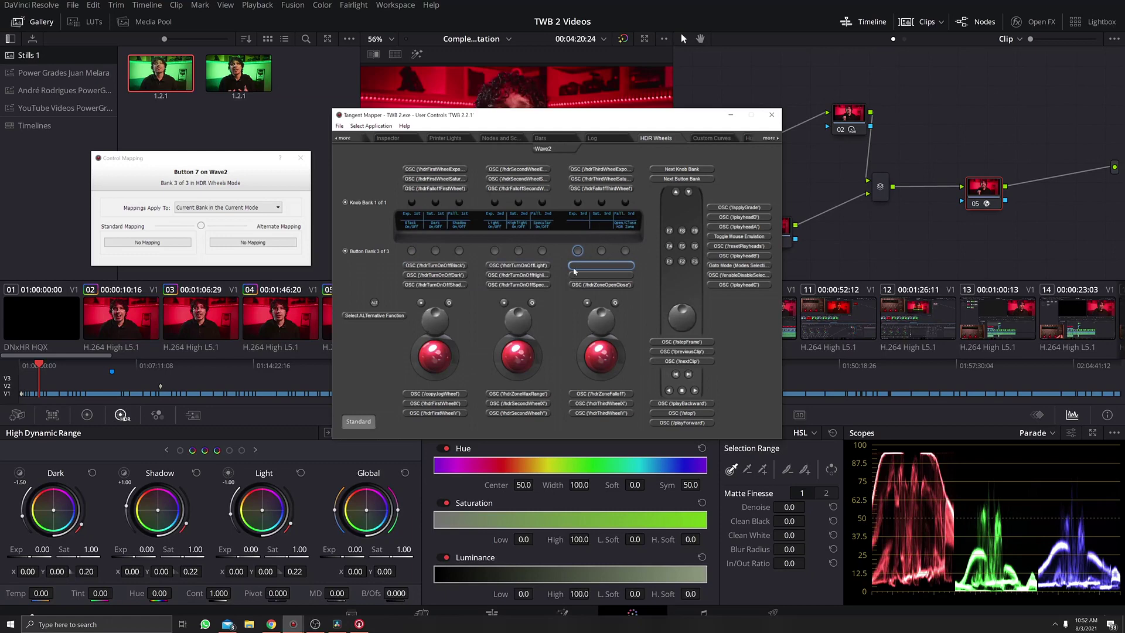
click(625, 250)
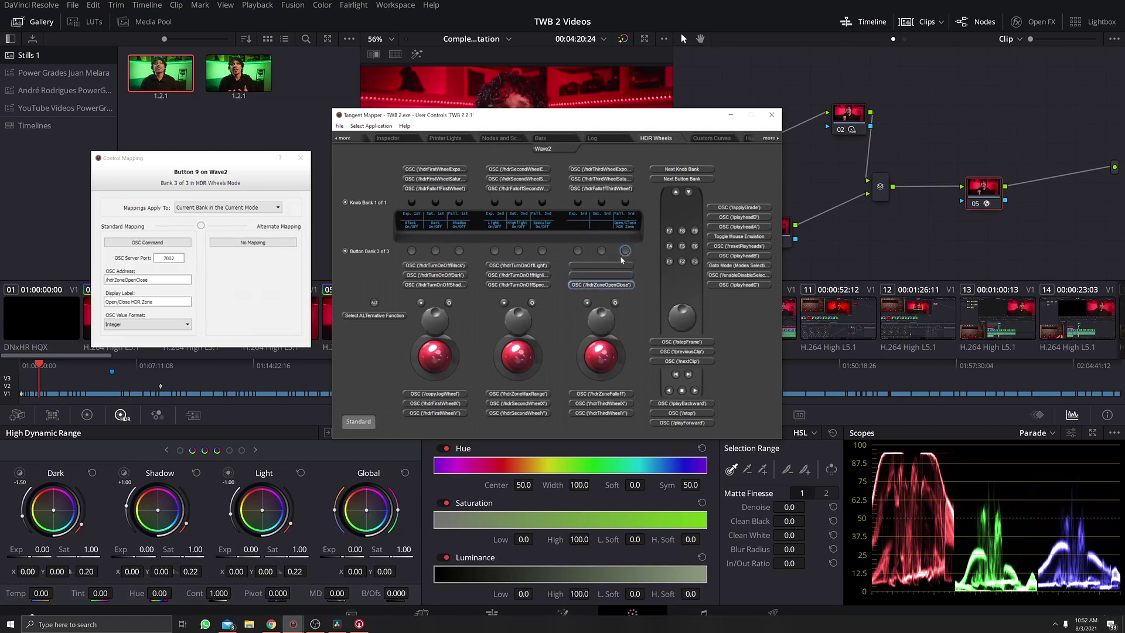
Inspect the mappings of Buttons 1, 2, 3 and 7 in the first button bank of HDR Wheels mode.
click(359, 251)
click(412, 250)
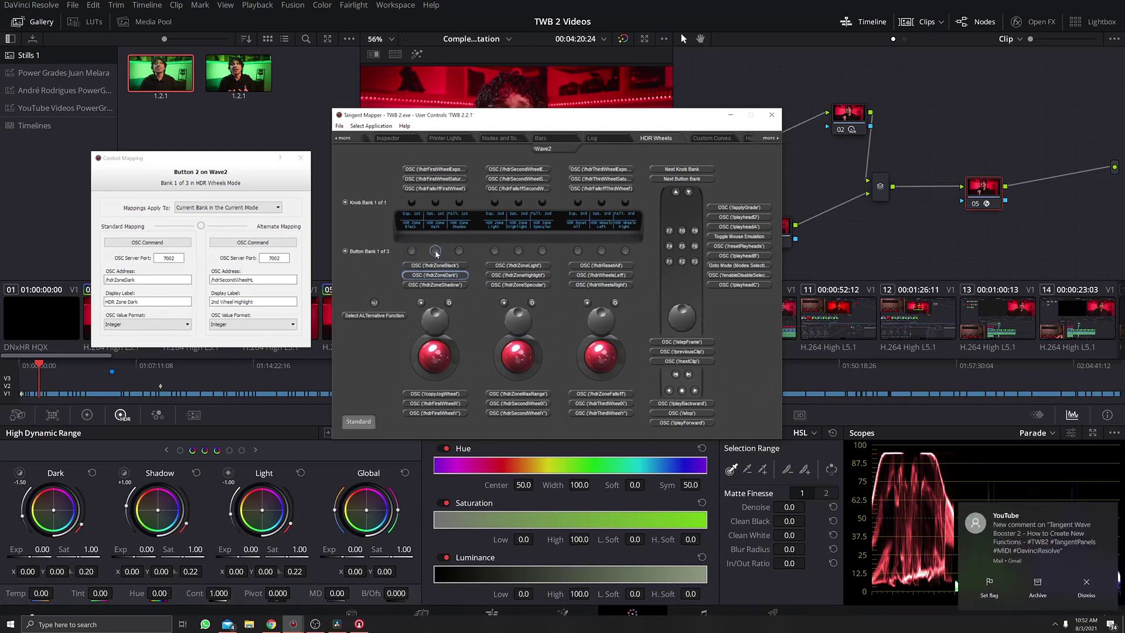
click(461, 250)
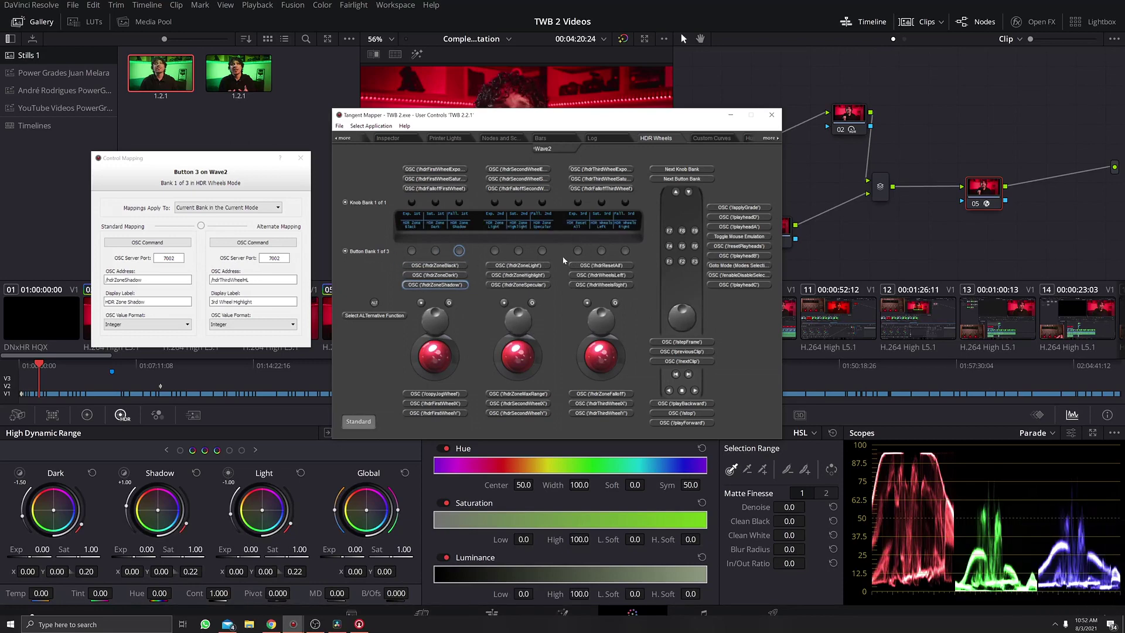
click(580, 265)
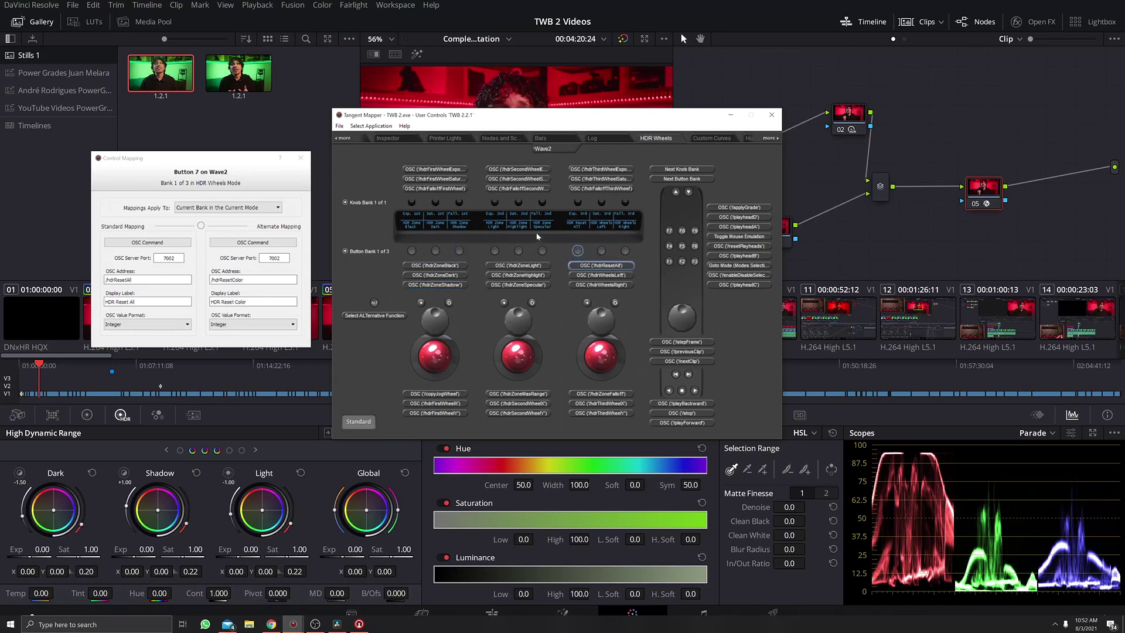
Show the alternate mappings of HDR Wheels mode, inspect Button 9, and compare the first and second button banks.
click(360, 422)
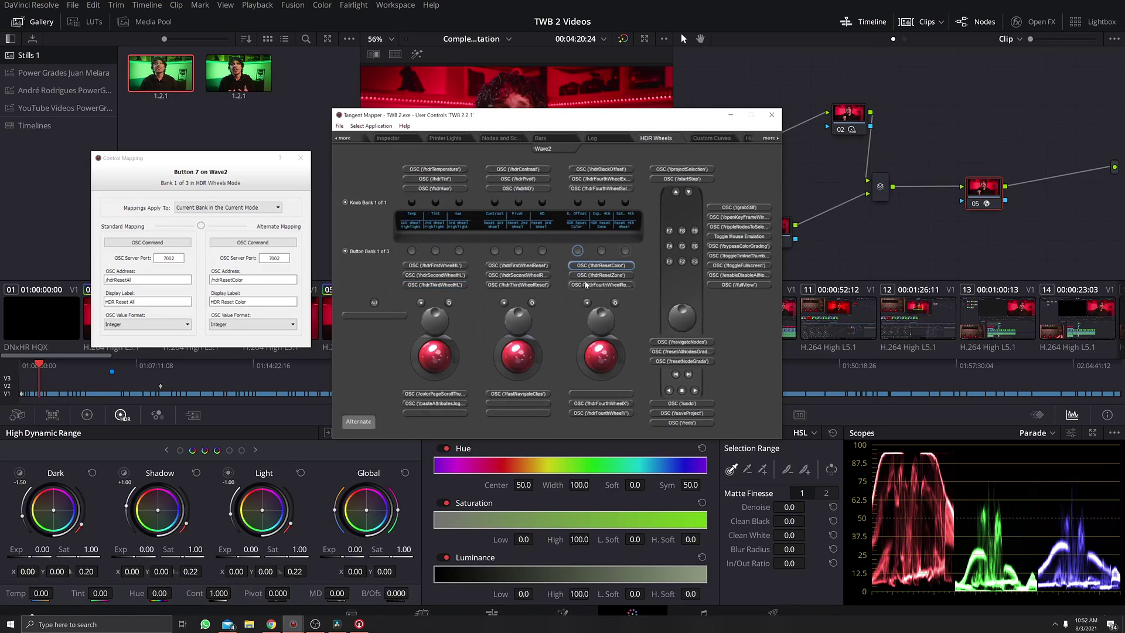
click(626, 251)
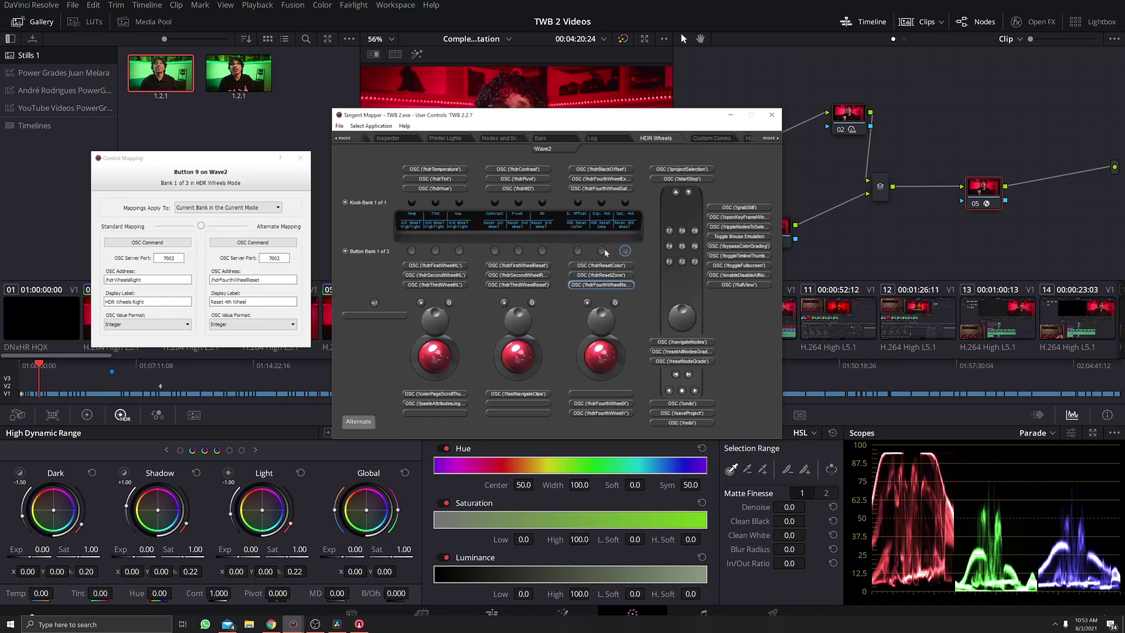
click(346, 251)
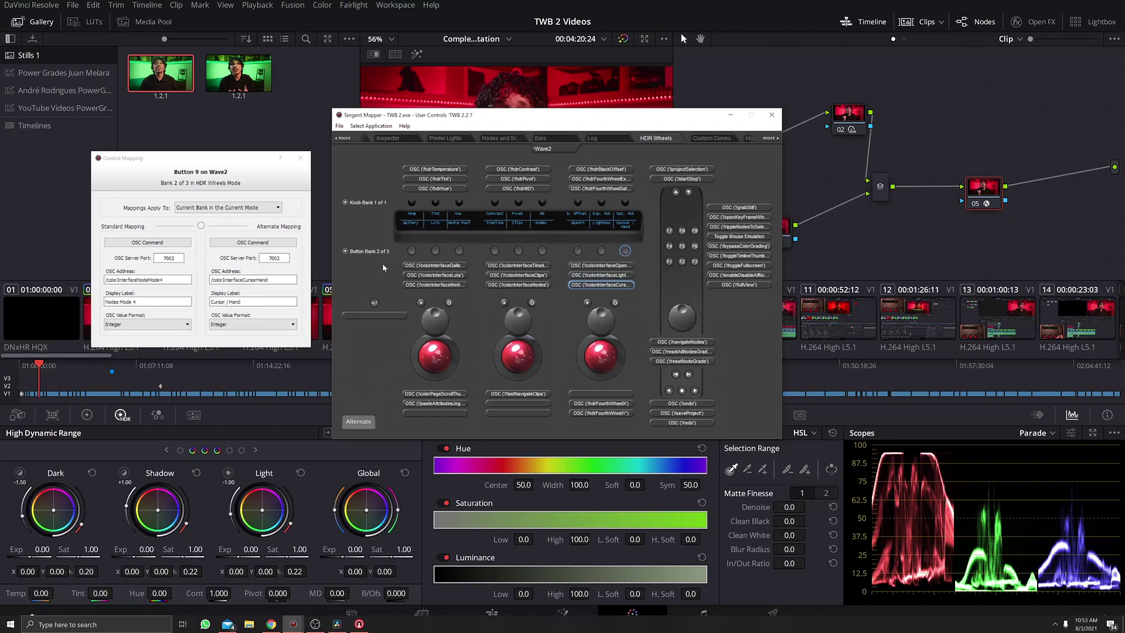
click(373, 252)
click(373, 266)
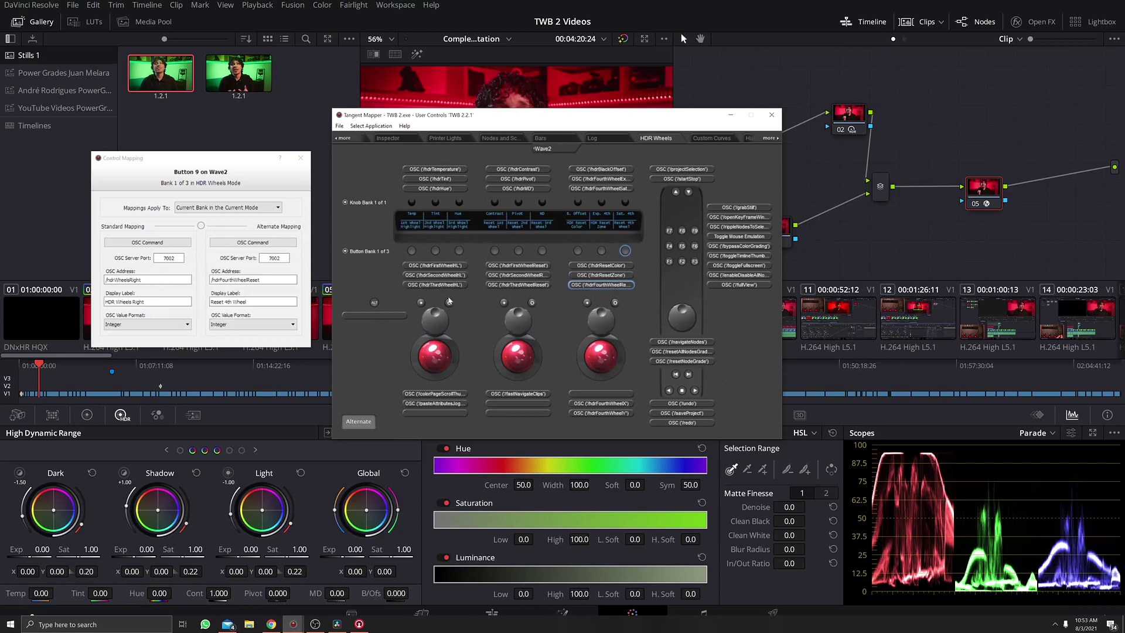
Browse the alternate mappings of the modes from Custom Curves through RGB Mixer, and return to the earlier modes in the list.
click(713, 139)
click(747, 139)
click(747, 138)
click(749, 139)
click(748, 139)
click(748, 139)
click(344, 138)
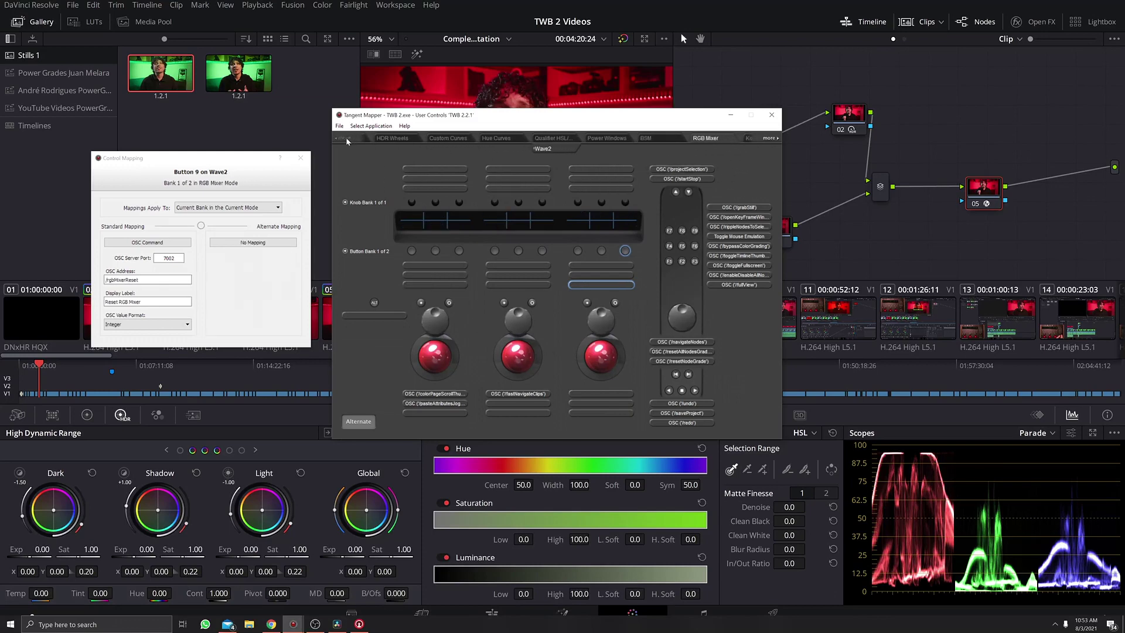